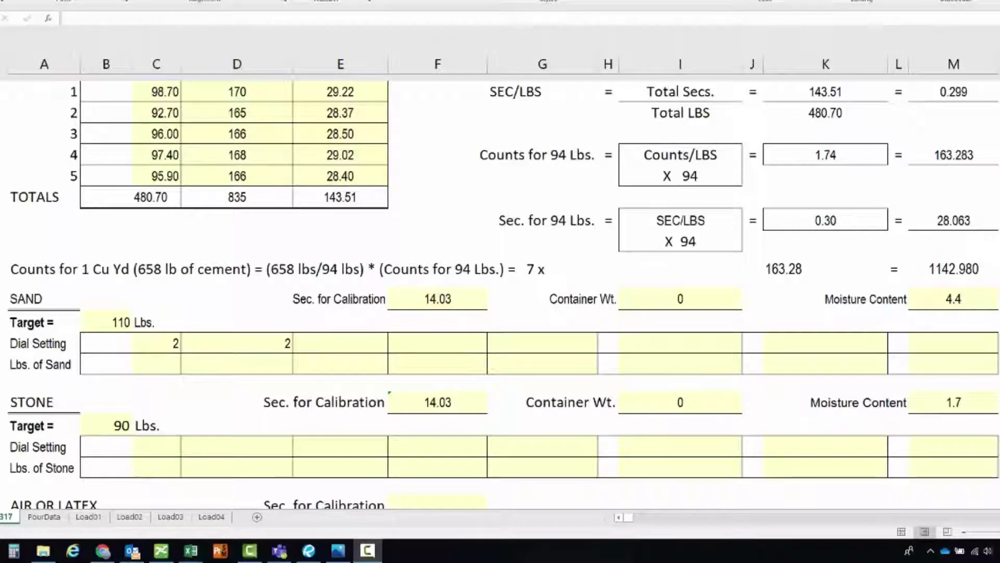
Enter 107.1 and 107.3 as the pounds of sand under the two dial settings of 2 (columns C and D)
left_click(162, 365)
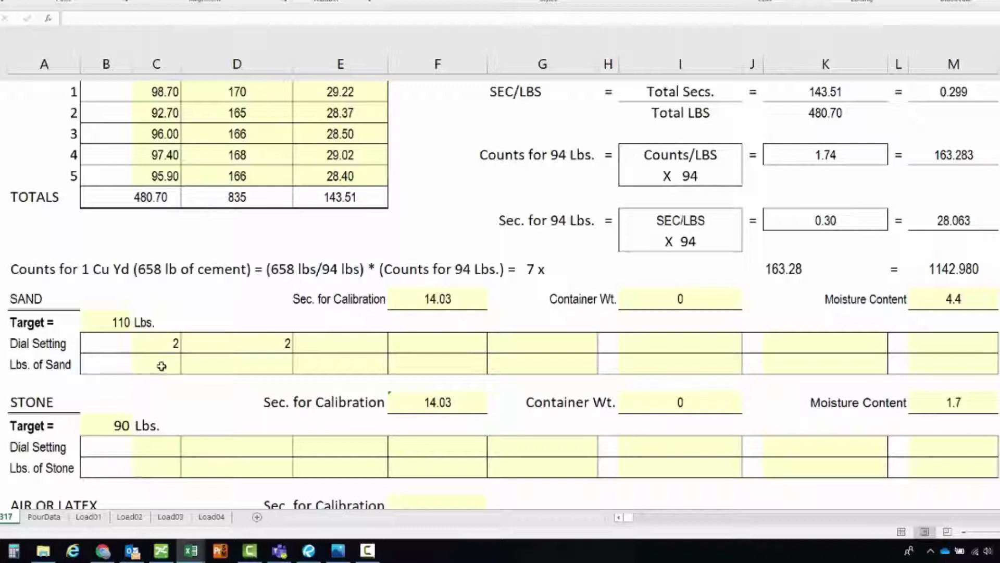
left_click(161, 366)
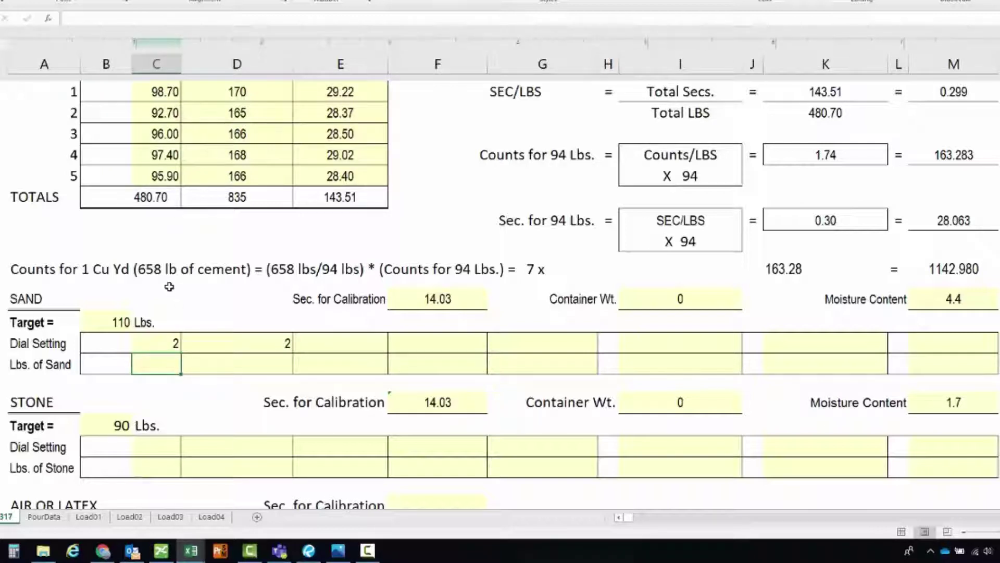
type("107.1")
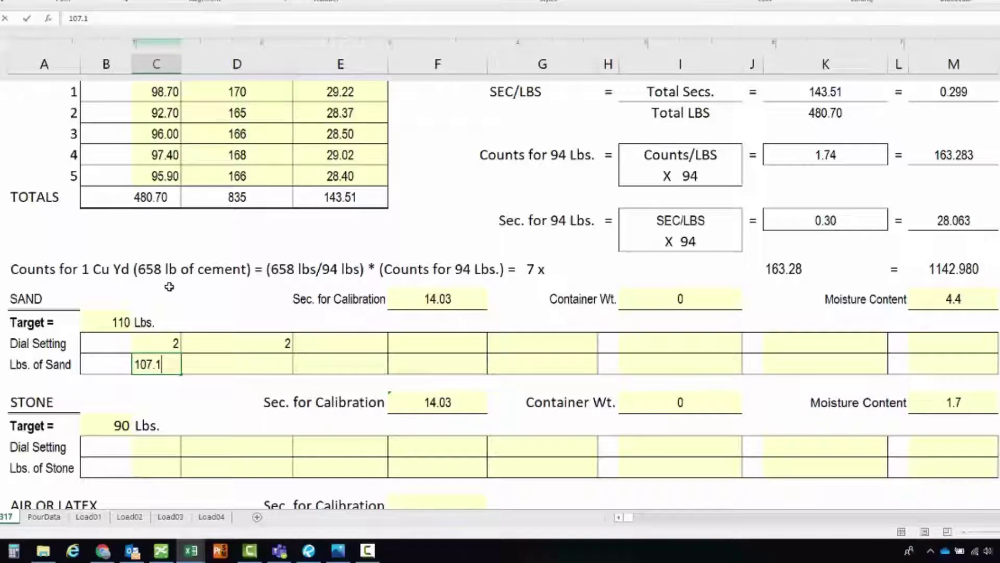
key("Tab")
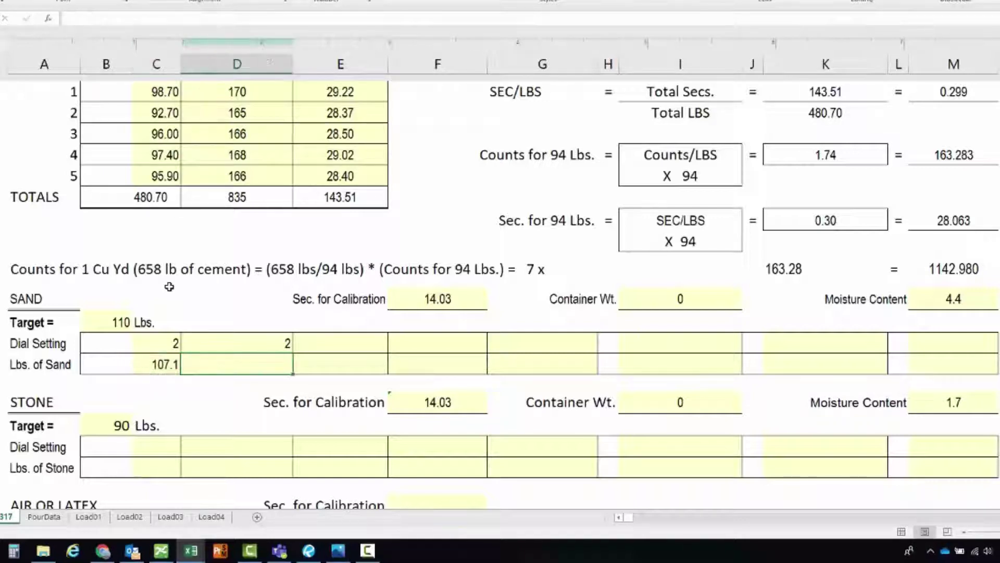
type("107")
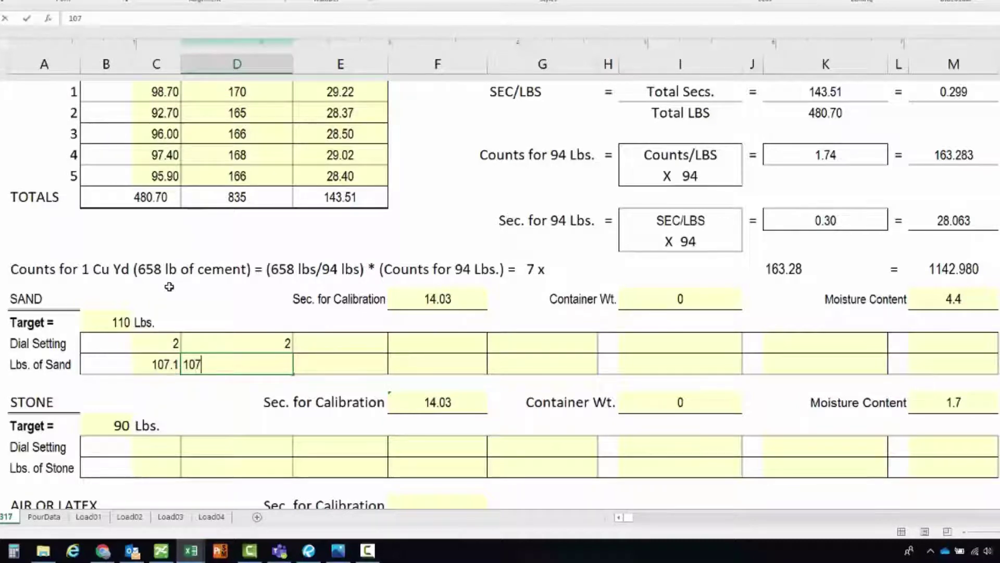
type(".3")
key("Tab")
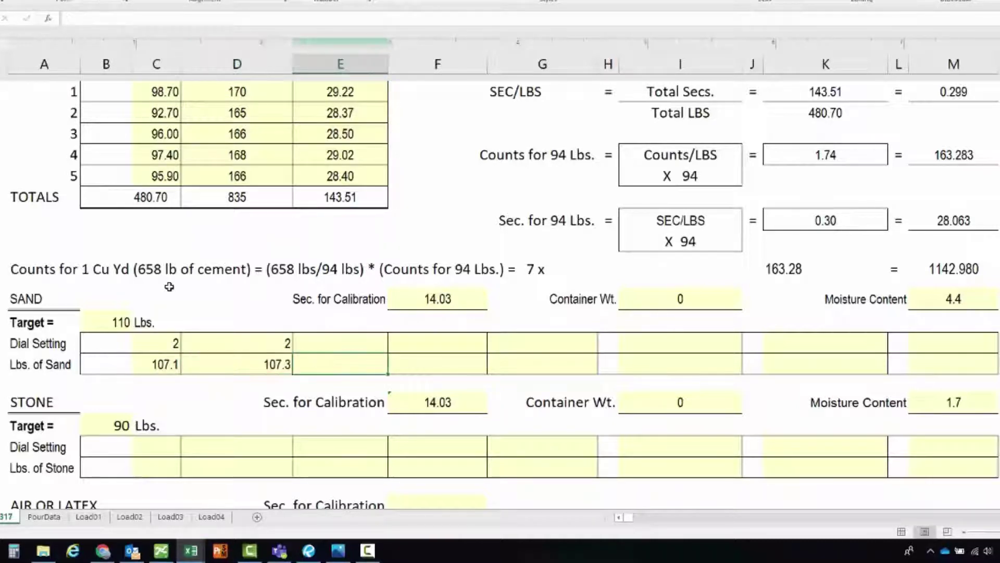
Fill in the next sand dial settings: 2.1 in columns E and F, and 2.2 in columns G and I
key("Up")
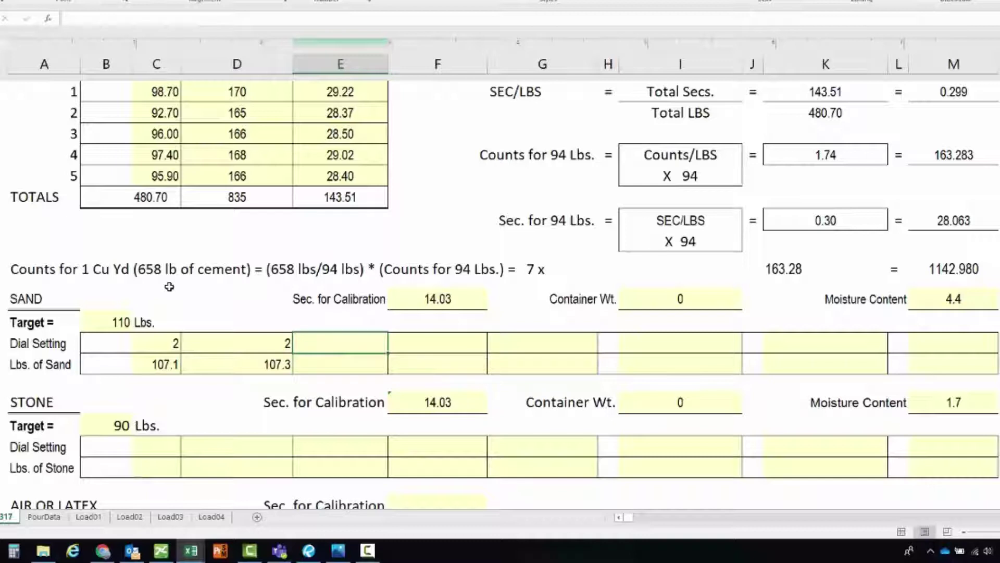
type("2.1")
key("Tab")
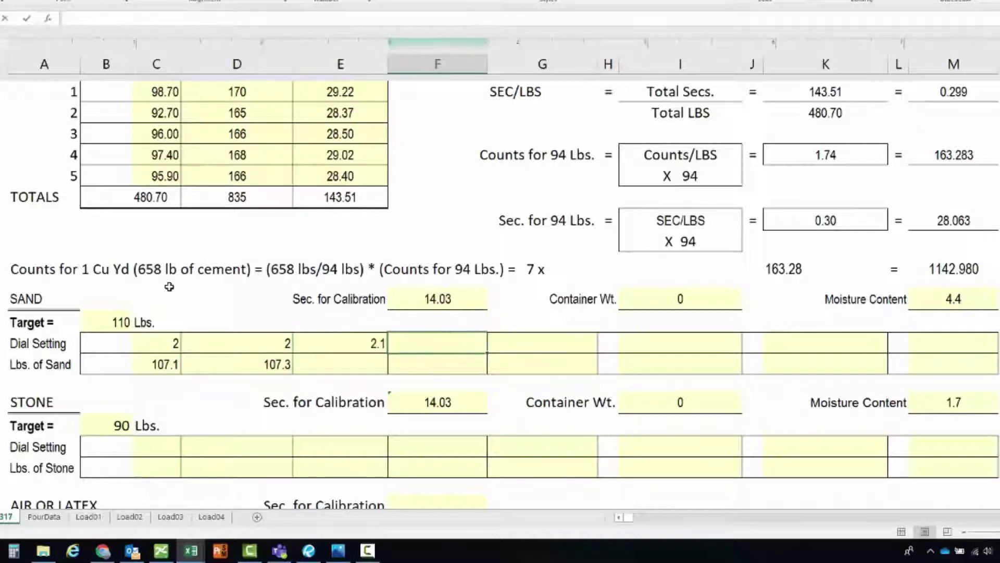
type("2.21")
key("BackSpace")
key("BackSpace")
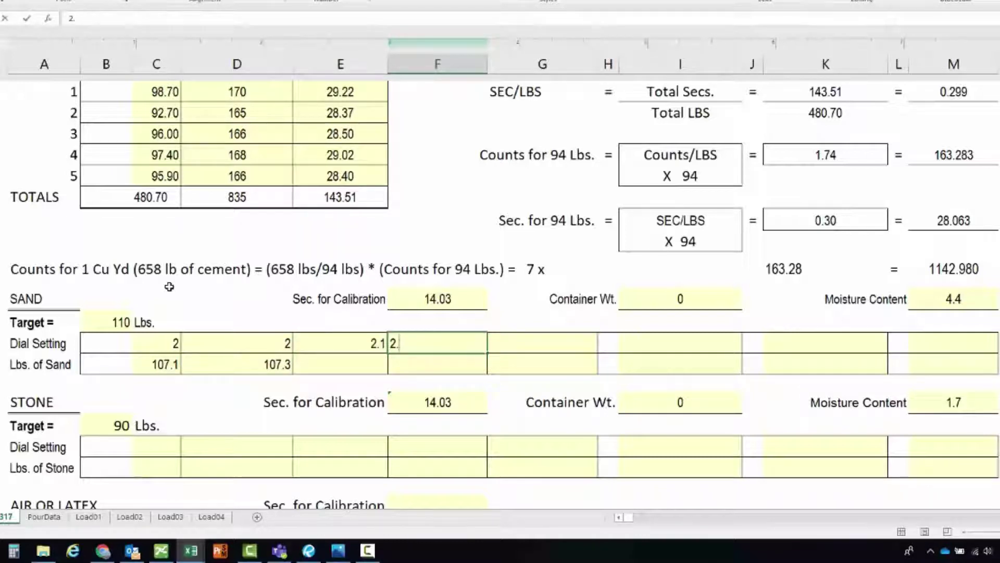
type("1")
key("Tab")
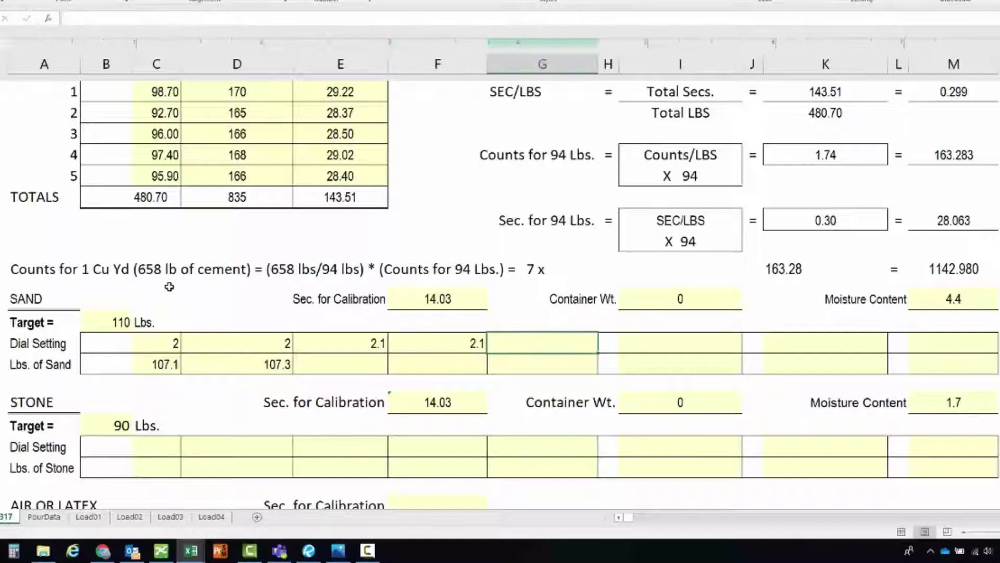
type("2.2")
key("Tab")
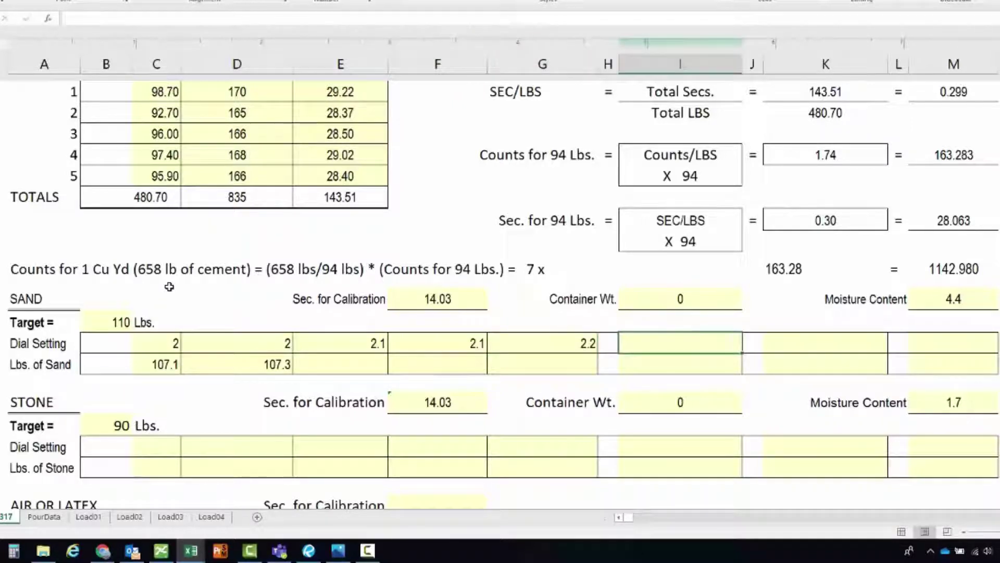
type("2.2")
key("Return")
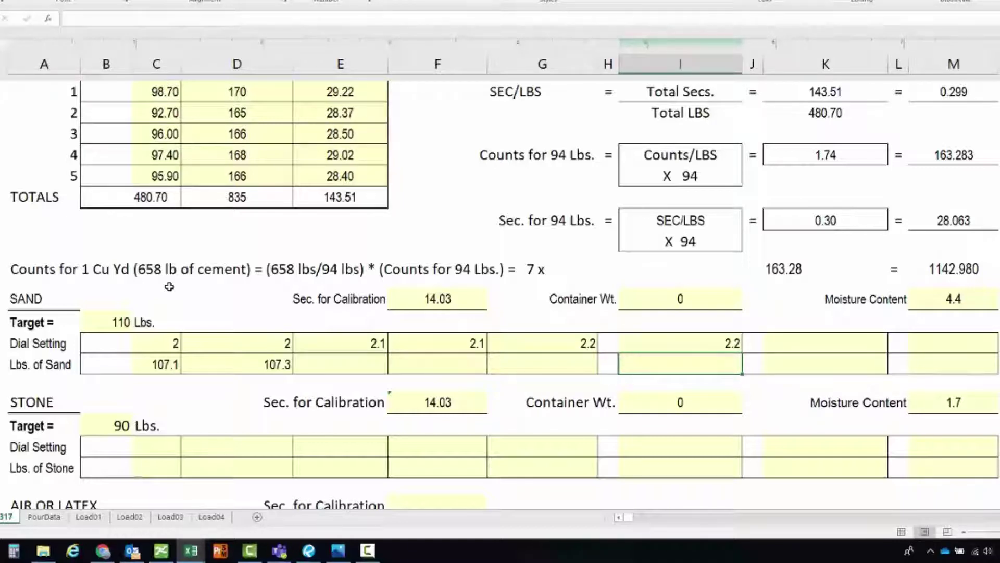
Enter 109.4 and 109.5 as the pounds of sand for the two 2.1 dial settings in columns E and F
key("Left")
key("Left")
key("Left")
key("Left")
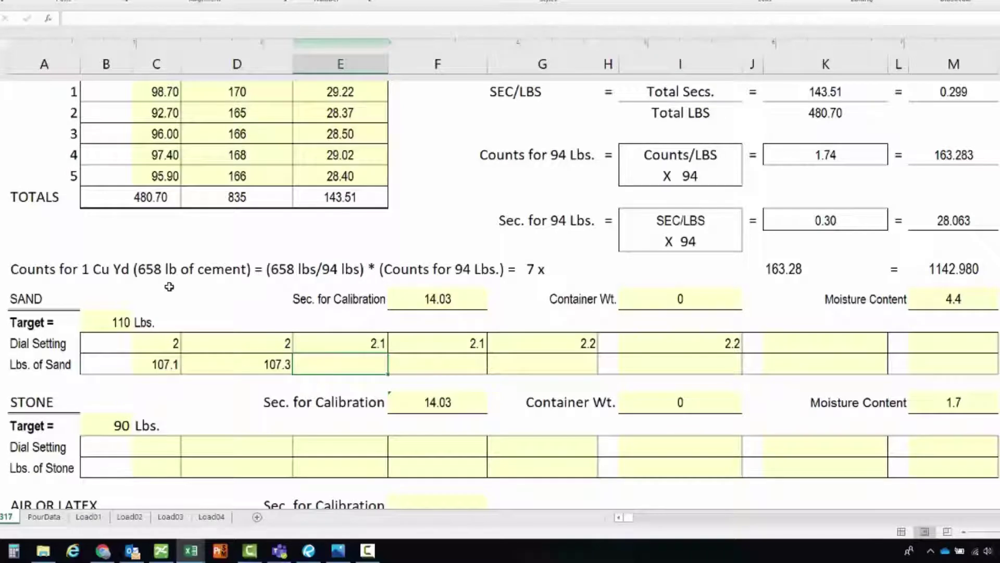
type("109.4")
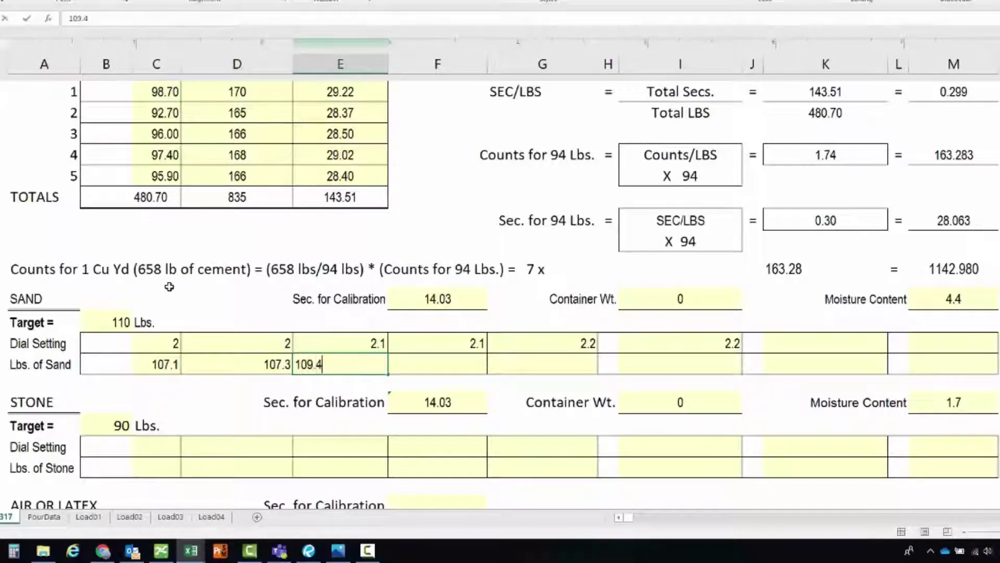
key("Right")
type("1")
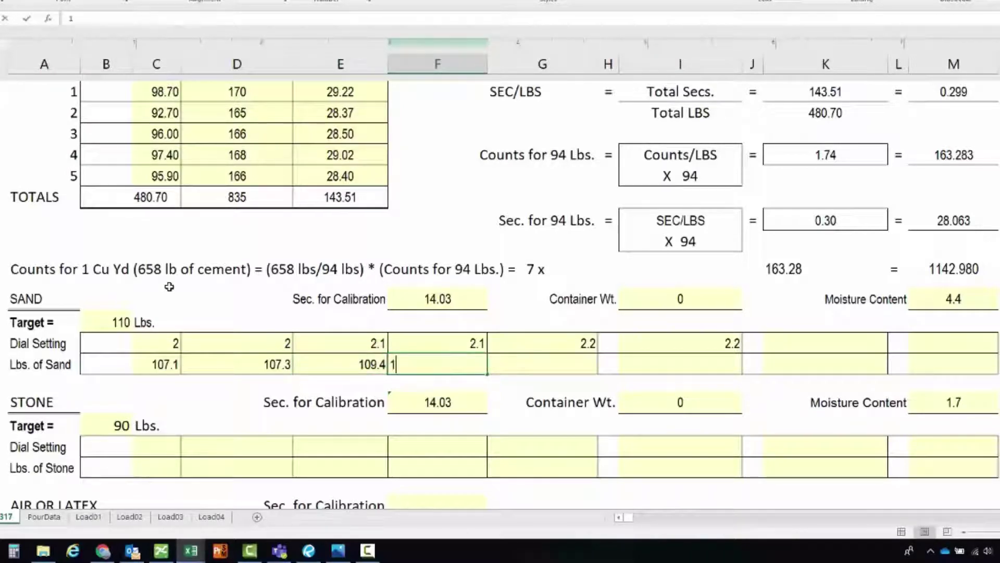
type("09.5")
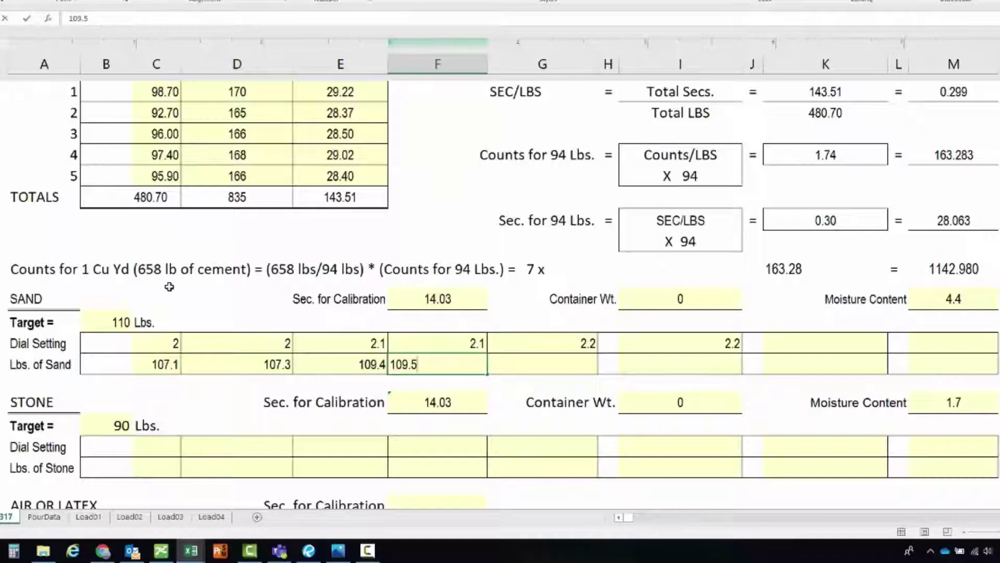
key("Right")
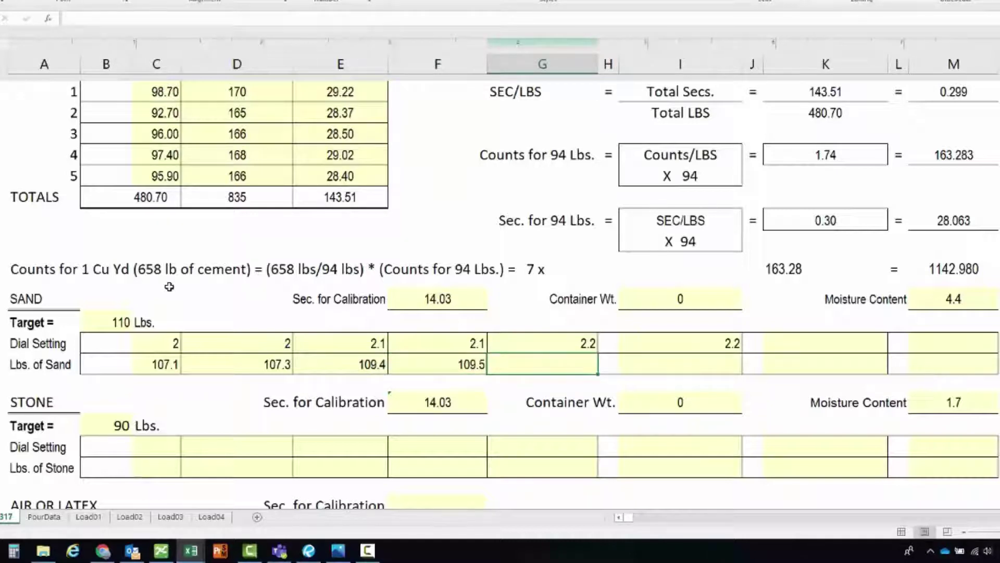
Enter 112.2 and 112.1 as the pounds of sand for the two 2.2 dial settings in columns G and I
type("112.2")
key("Tab")
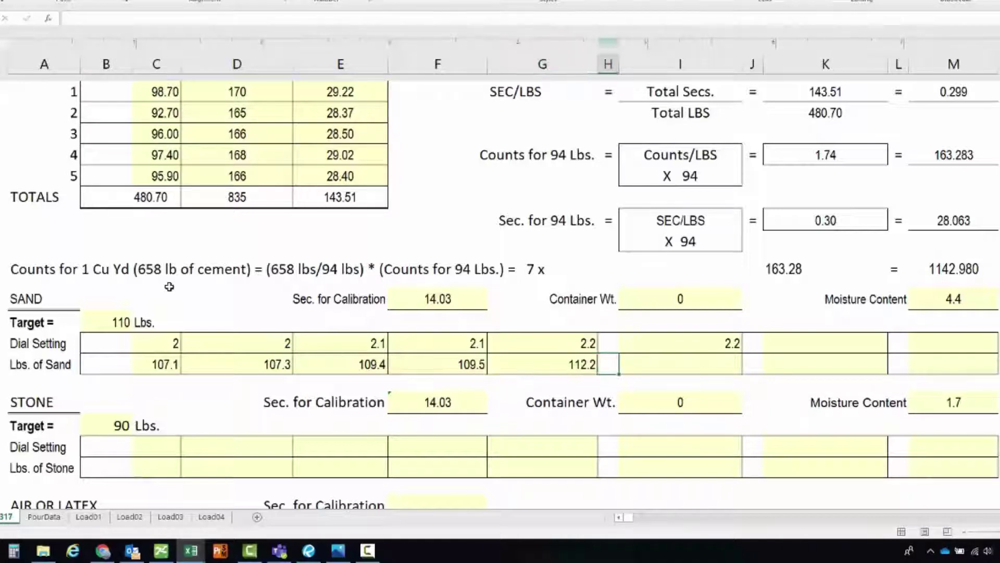
type("112.1")
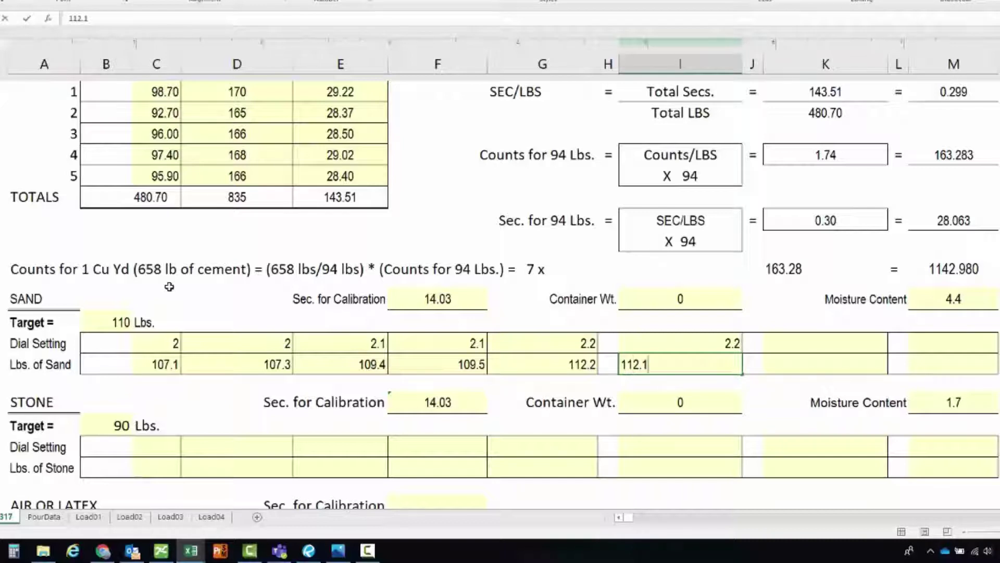
key("Tab")
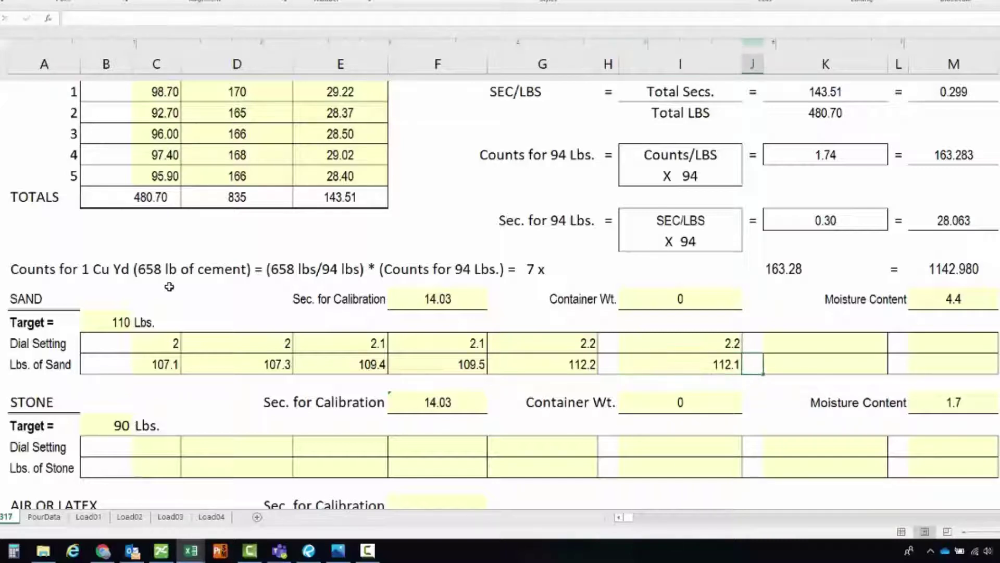
Record the sand entry in column M with a dial setting of 2.1 and a weight of 109.5 lbs
key("Tab")
key("Tab")
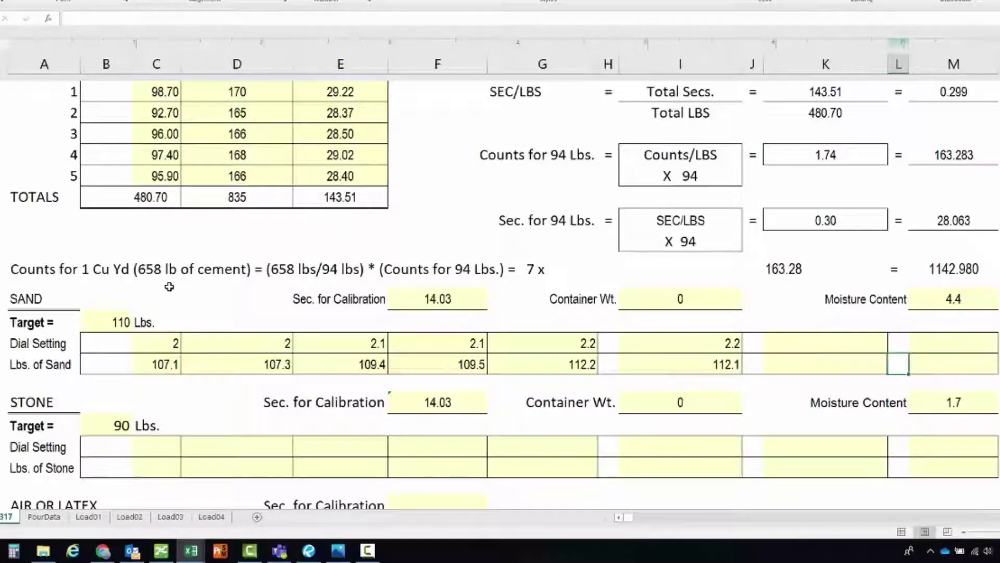
key("Tab")
key("Up")
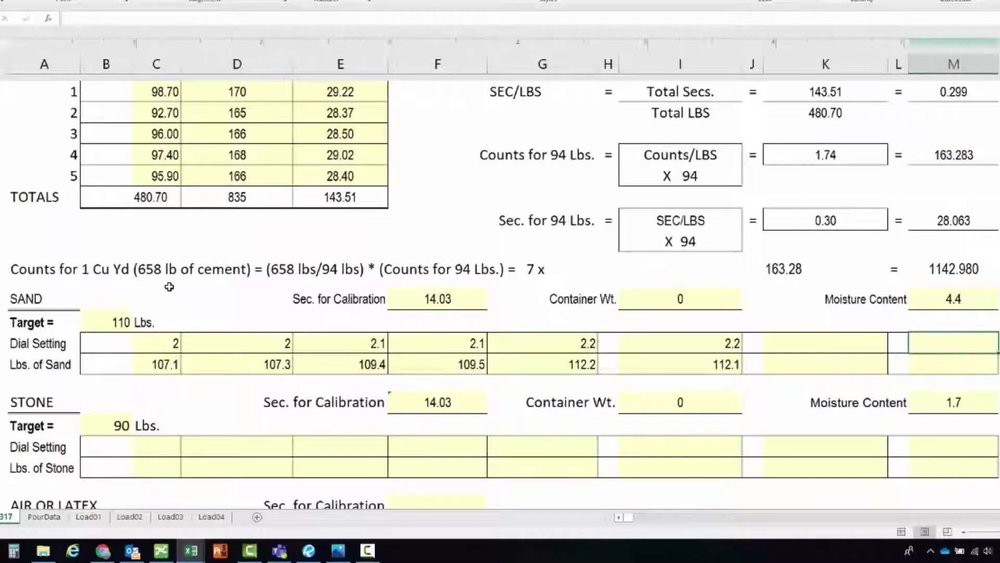
type("2.1")
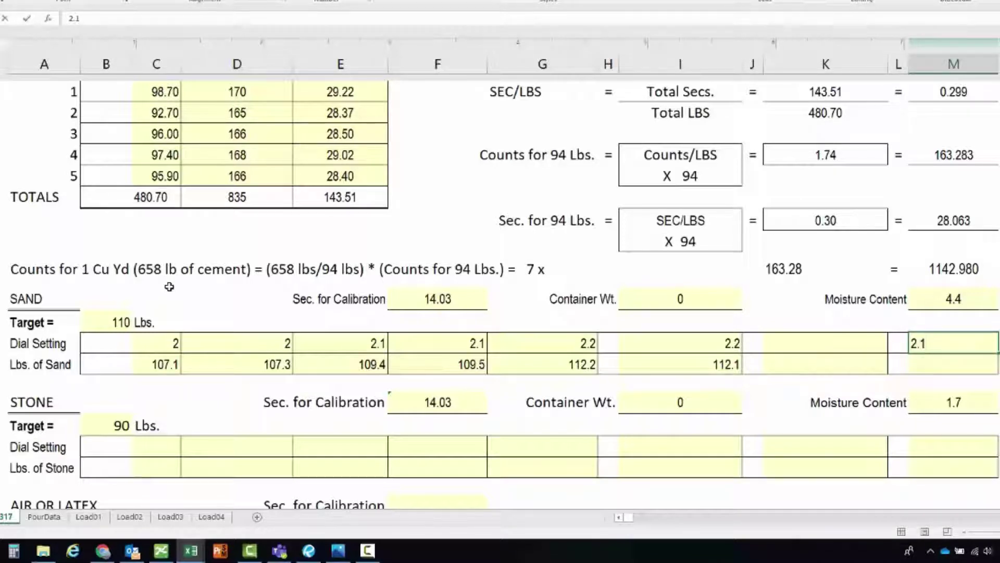
key("Return")
type("109.5")
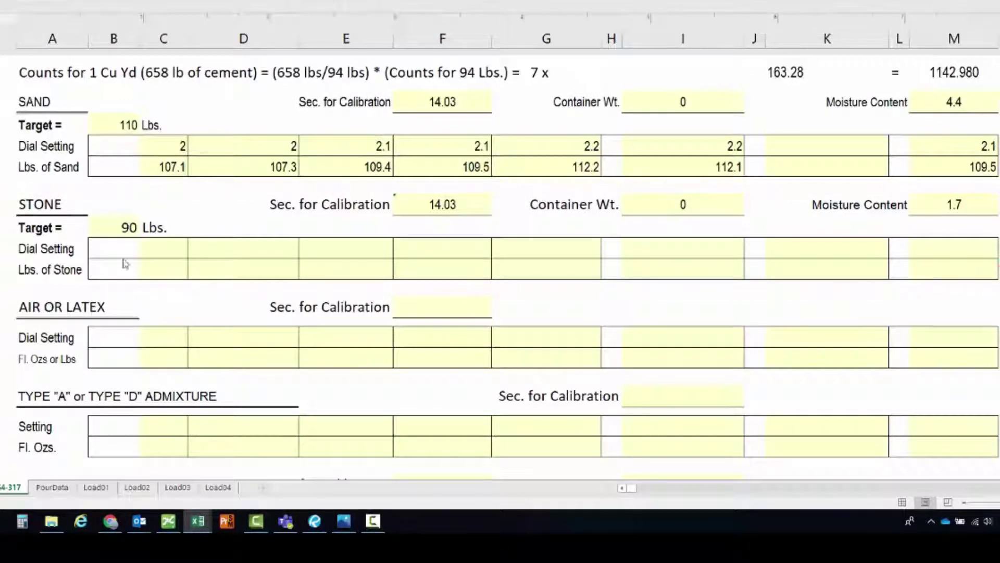
Enter 2.9 as the stone dial setting for the first two runs in columns C and D
left_click(178, 251)
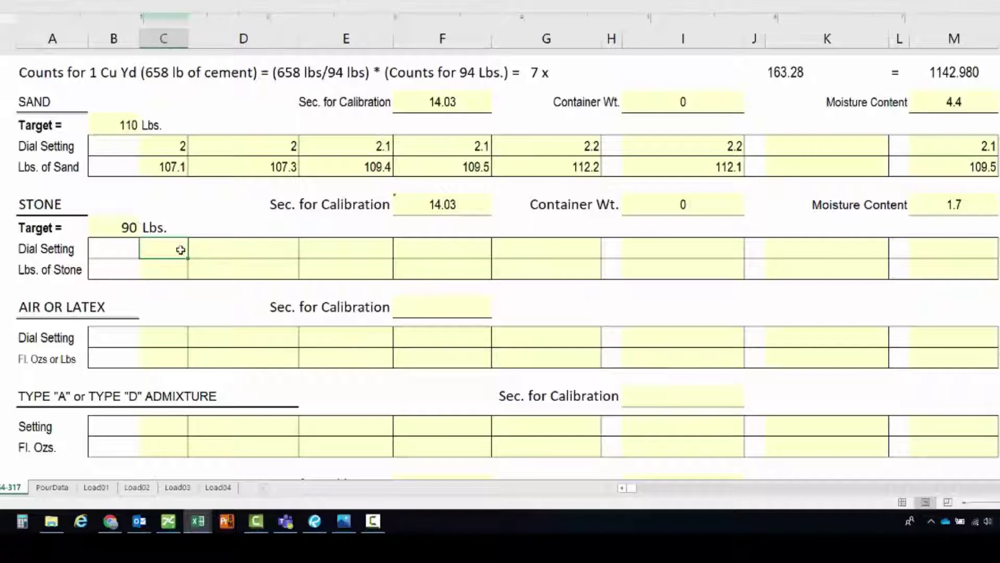
type("2.9")
key("Tab")
type("2.9")
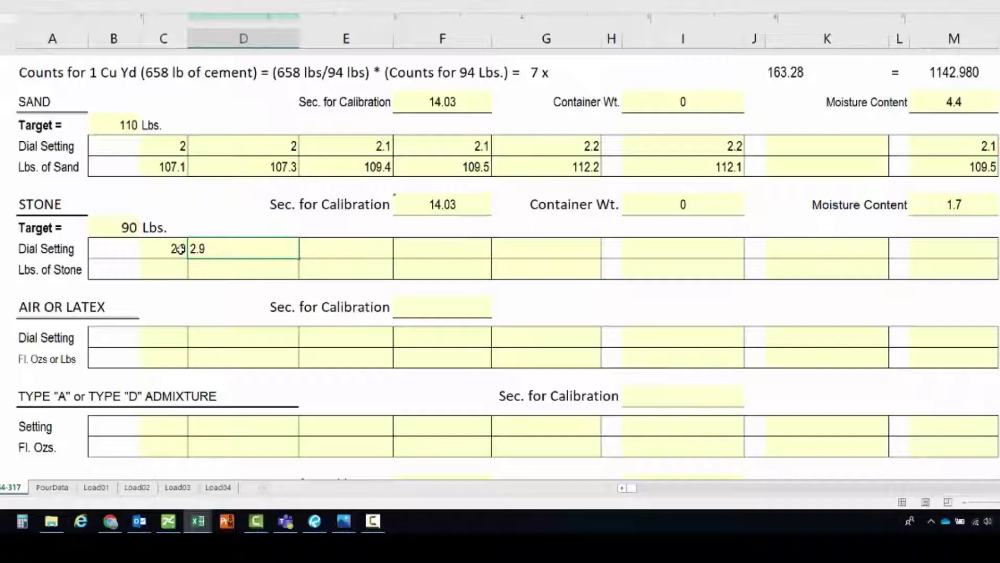
key("Return")
Enter 88.1 and 88 as the pounds of stone for the two 2.9 dial settings in columns C and D
key("Left")
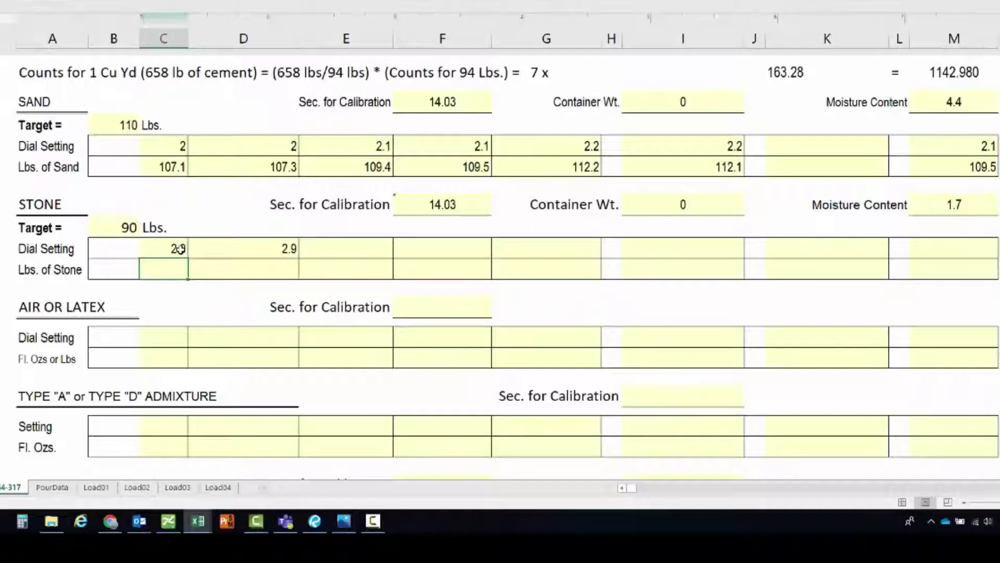
type("88.1")
key("Return")
key("Right")
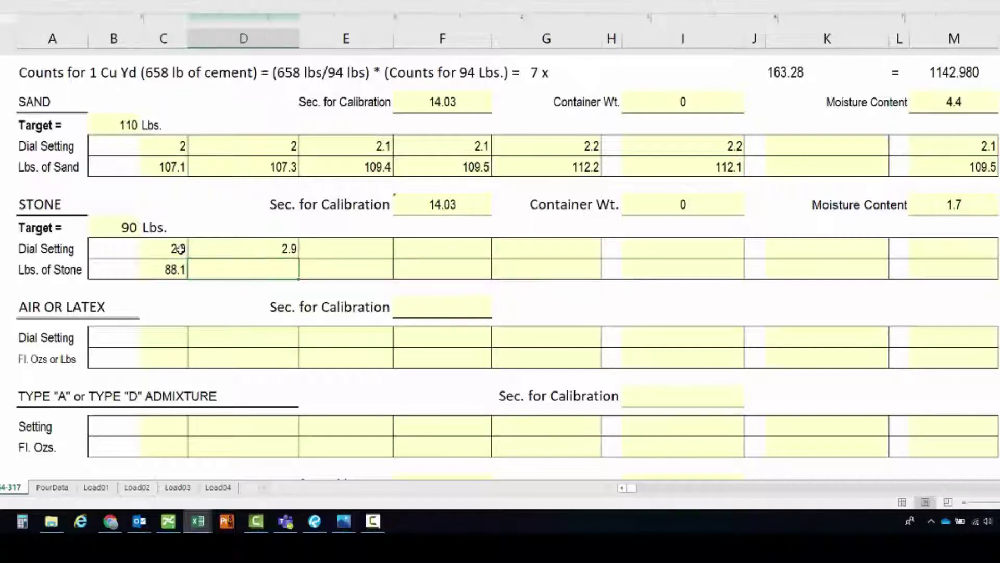
type("88")
key("Tab")
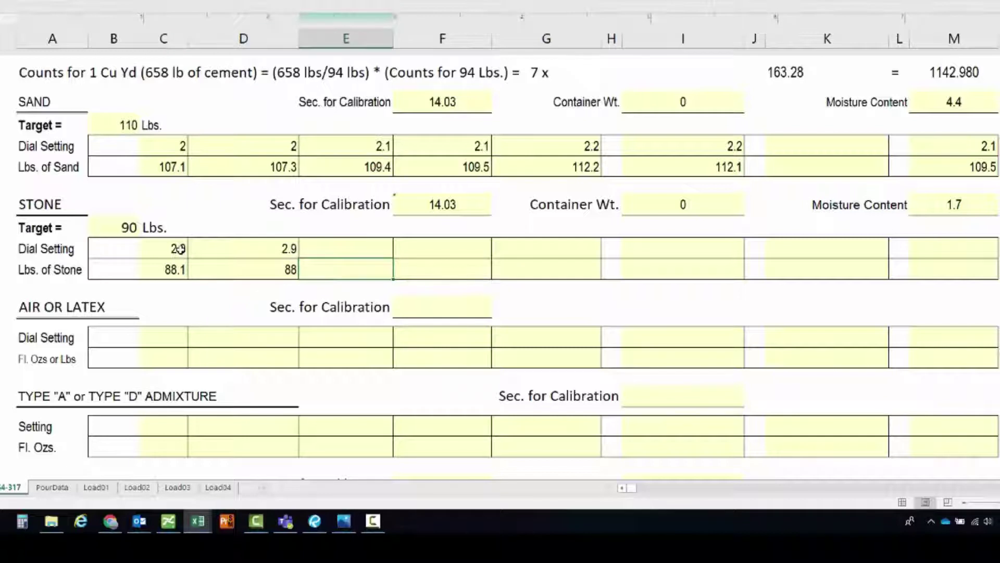
Enter 3 as the stone dial setting for the next two runs in columns E and F
key("Up")
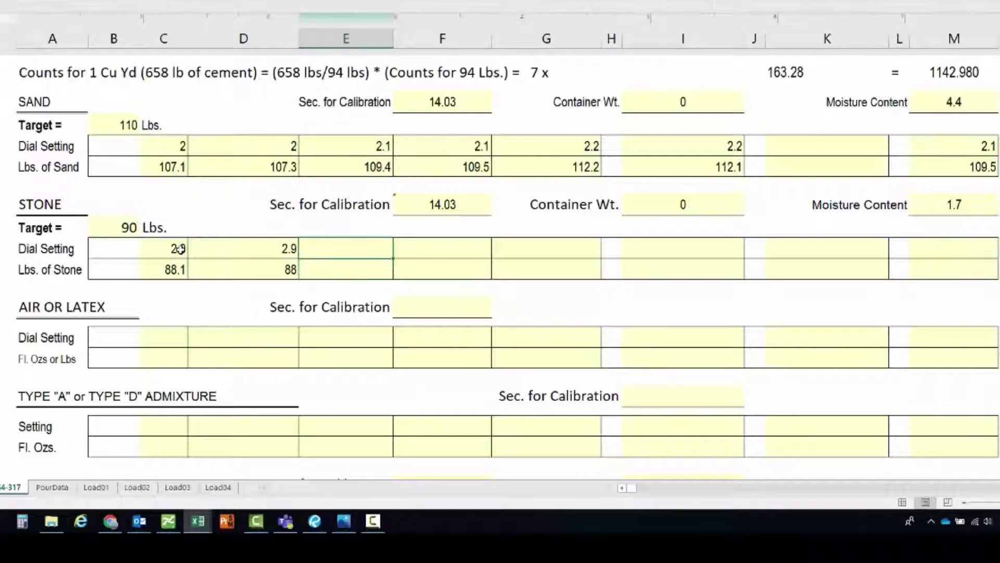
type("3")
key("Tab")
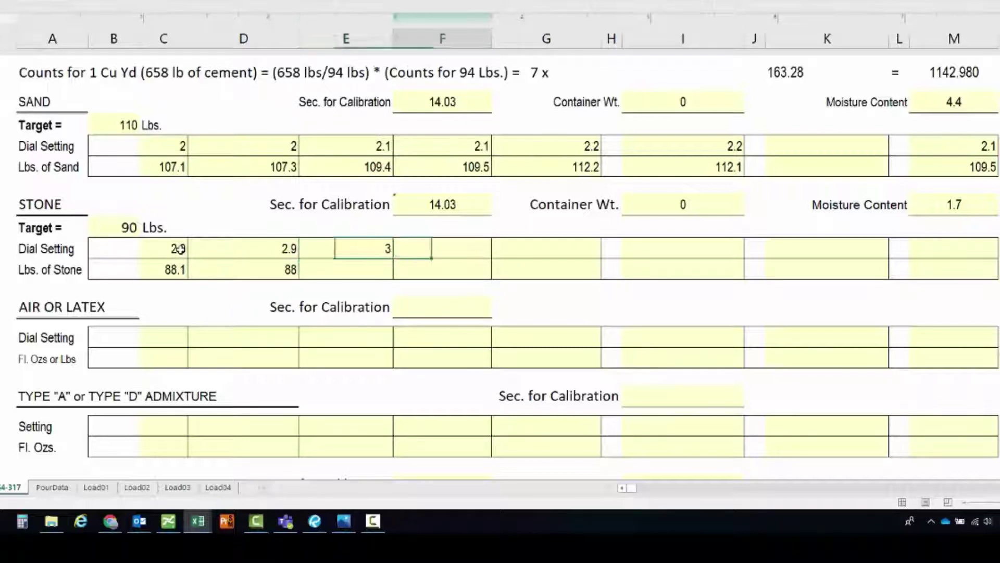
type("3")
key("Return")
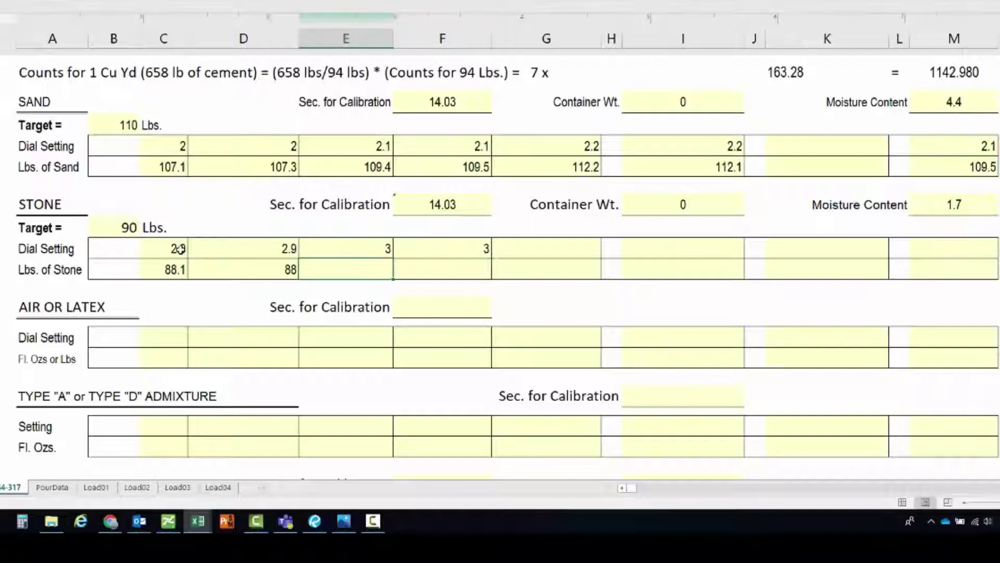
Enter 88.9 and 89.3 as the pounds of stone for the two dial settings of 3 in columns E and F
type("88.9")
key("Tab")
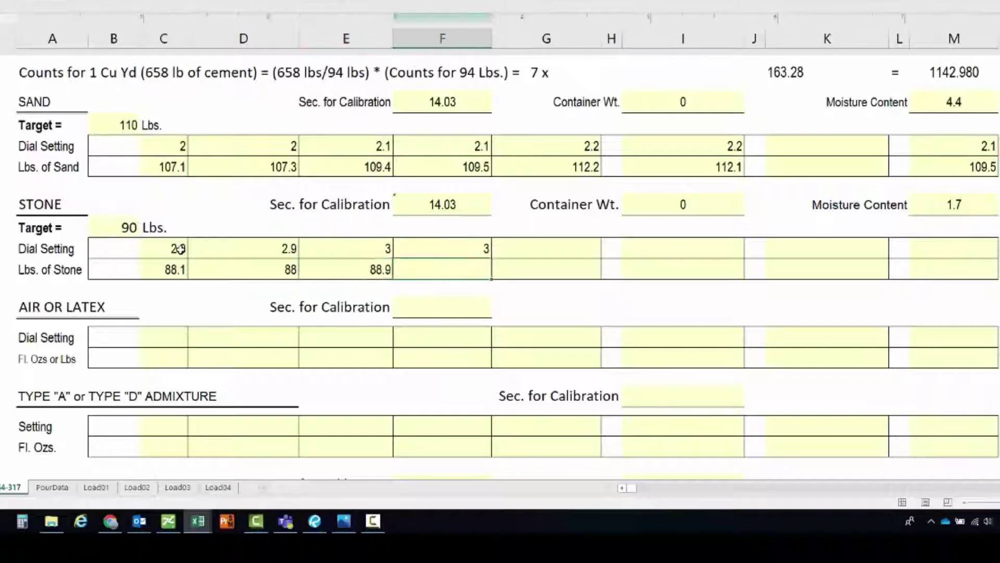
type("89.3")
key("Tab")
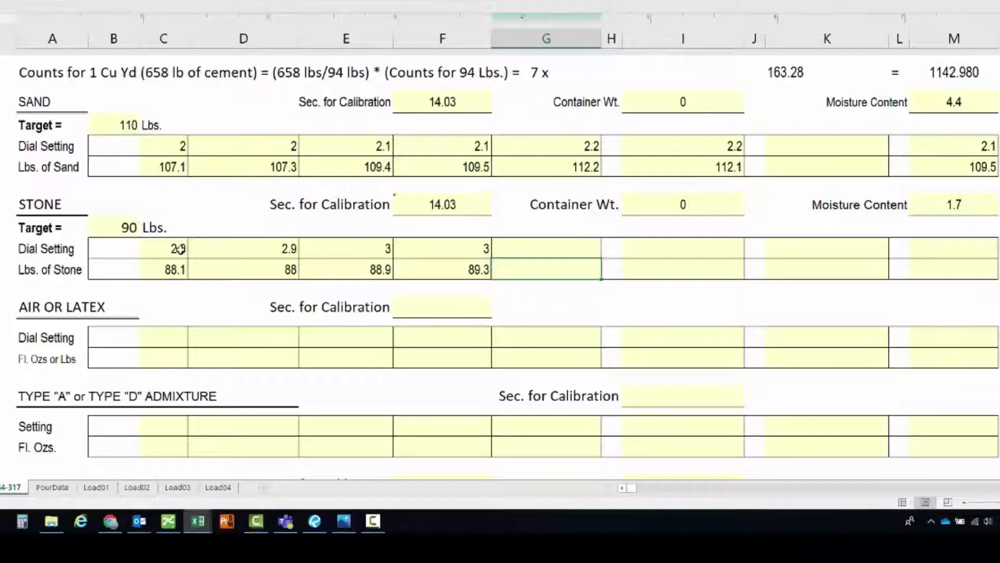
key("Up")
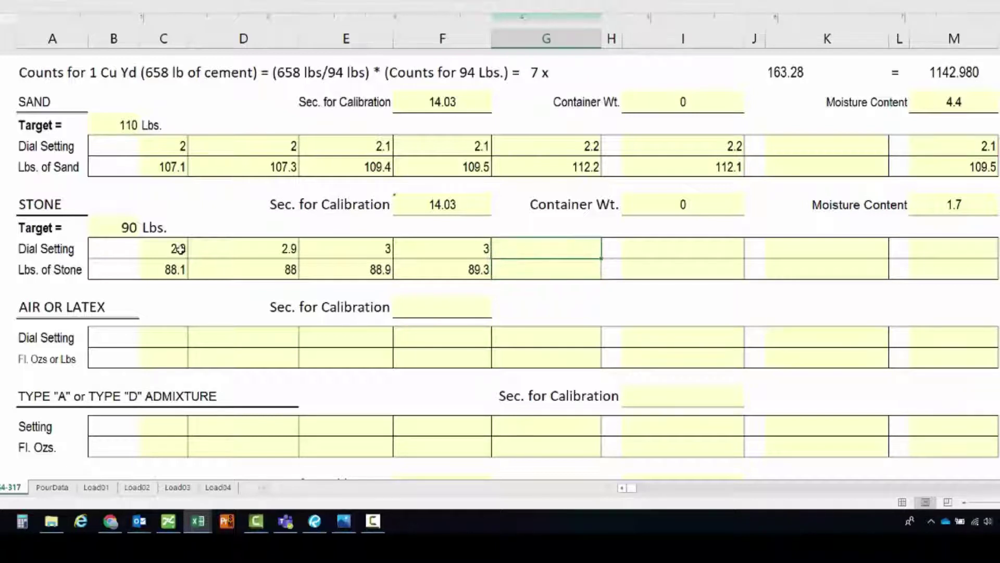
Enter 3.1 as the stone dial setting for the two runs in columns G and I
type("3.1")
key("Tab")
key("Right")
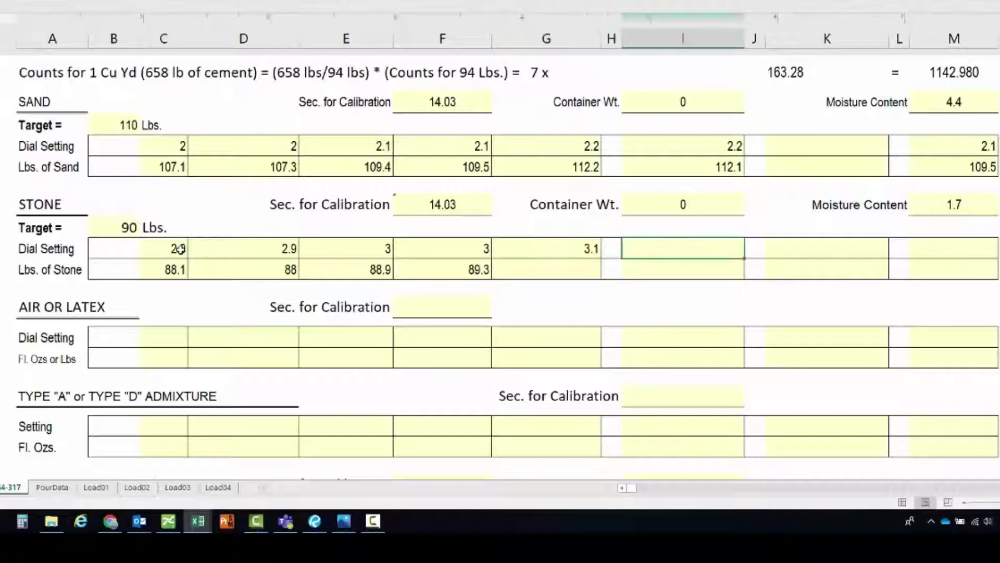
type("3.1")
key("Return")
Enter 90.05 and 90.03 as the pounds of stone for the two 3.1 dial settings in columns G and I
key("Left")
key("Left")
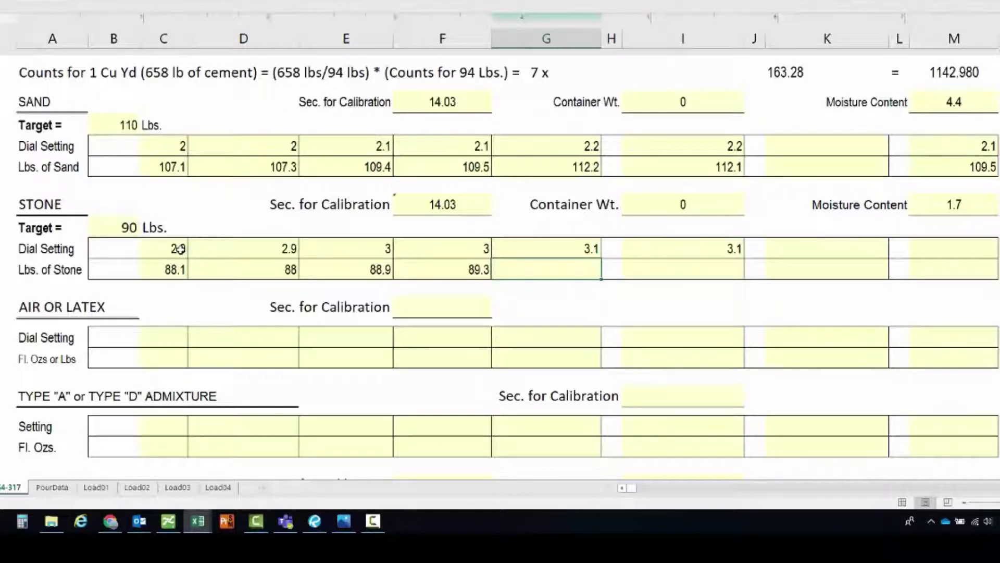
type("90.05")
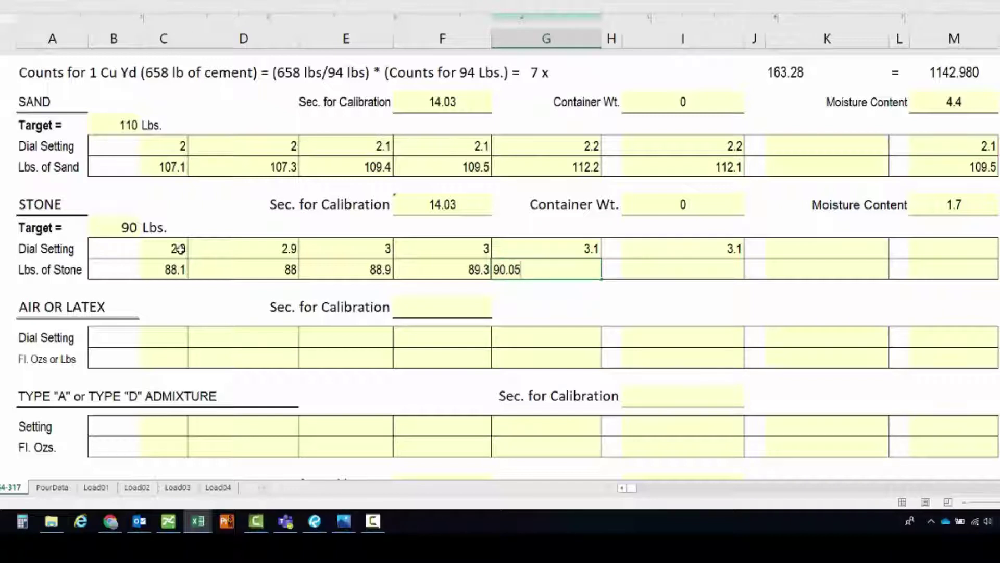
key("Right")
key("Right")
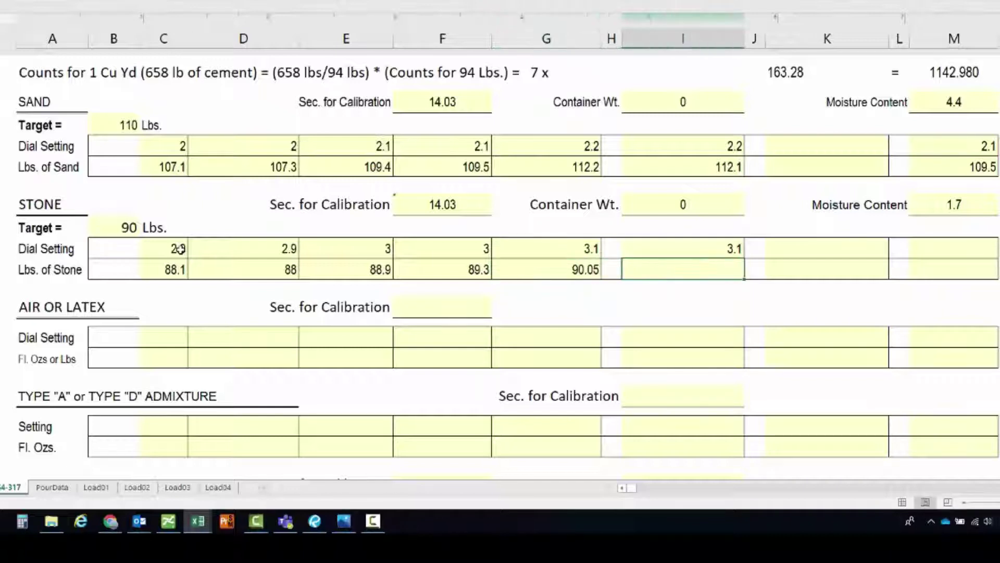
type("90.03")
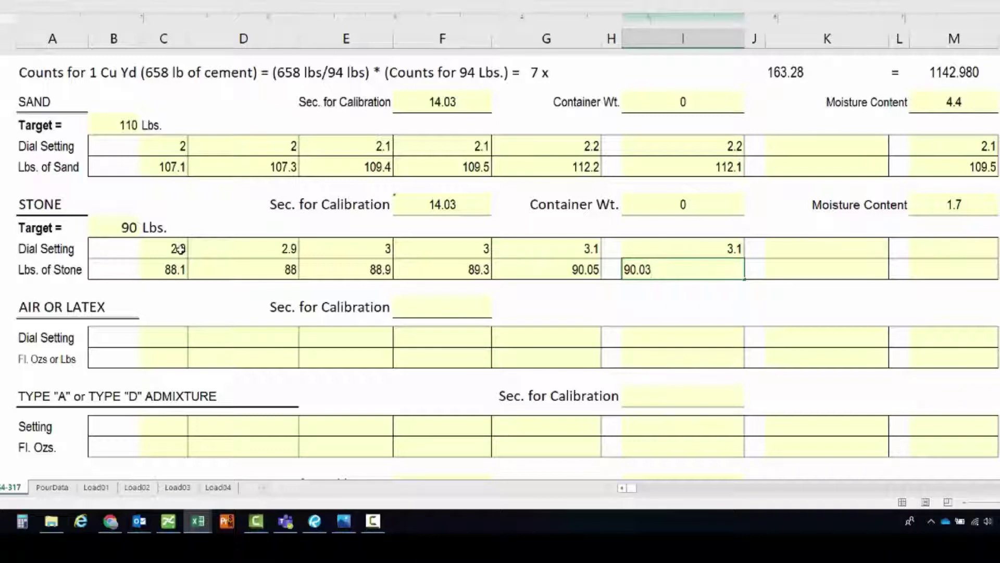
key("ctrl+Return")
Record the final stone values in column M: dial setting 3.1 and 90.04 lbs of stone
key("Right")
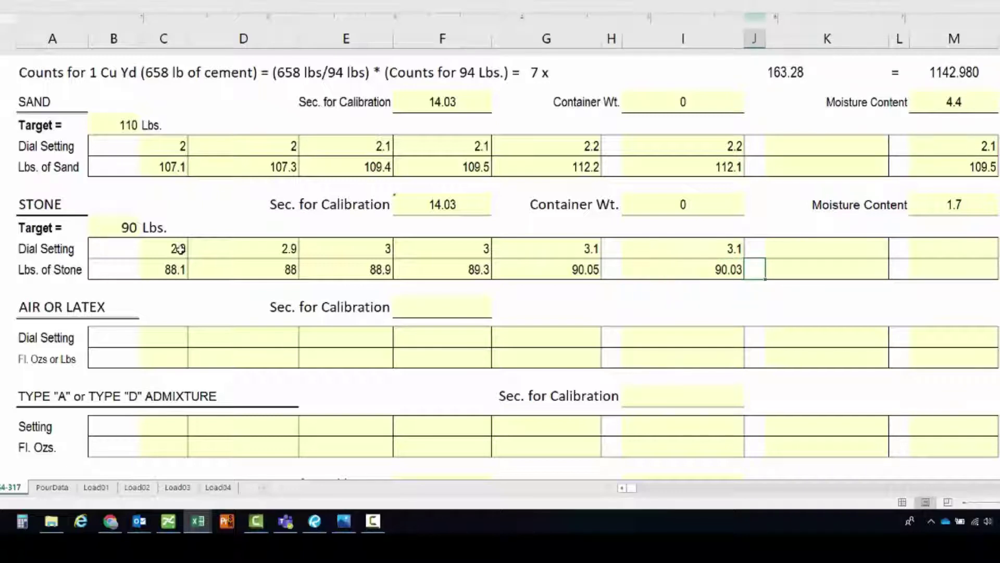
key("Right")
key("Right")
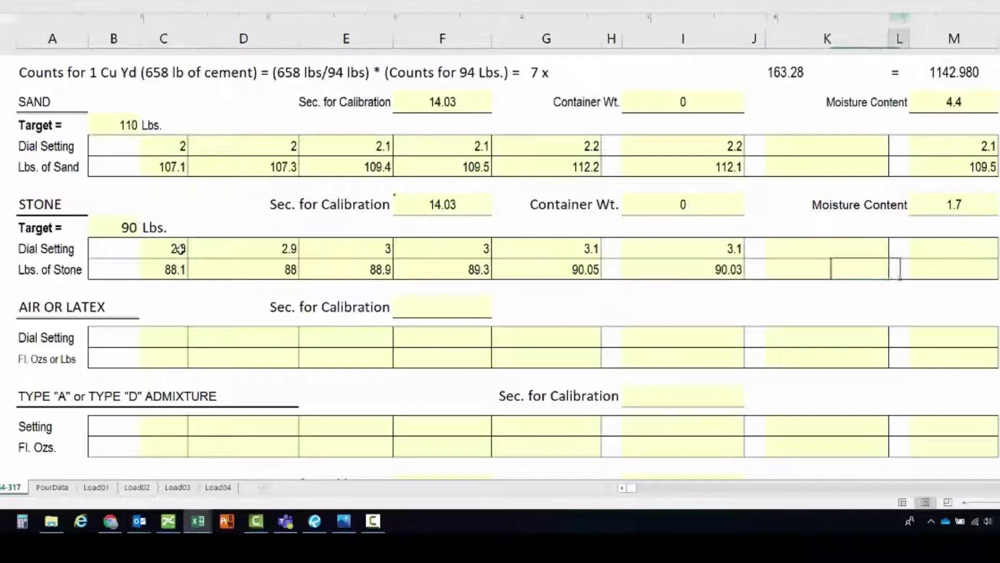
key("Up")
key("Right")
key("F2")
type("3.1")
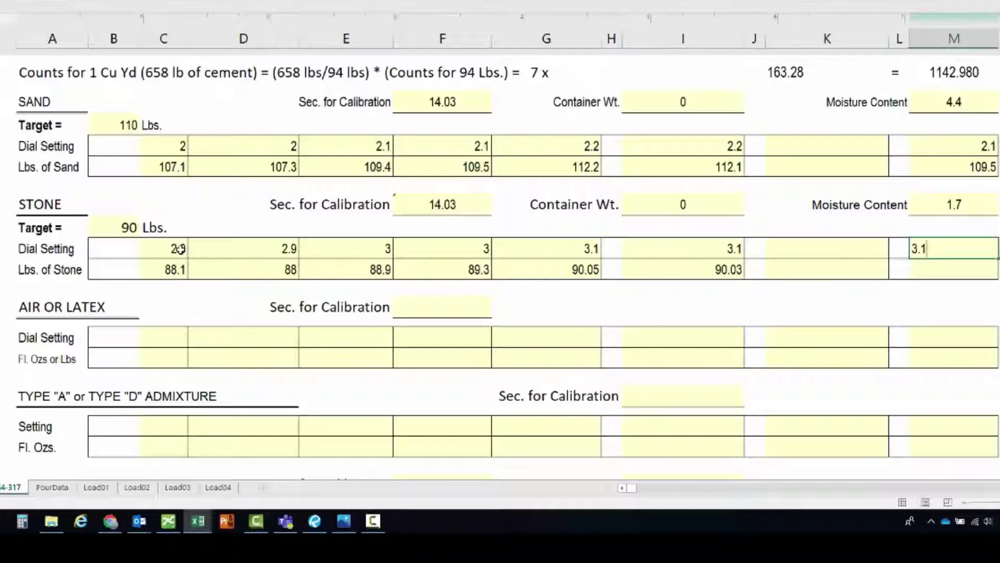
key("Return")
key("F2")
type("90")
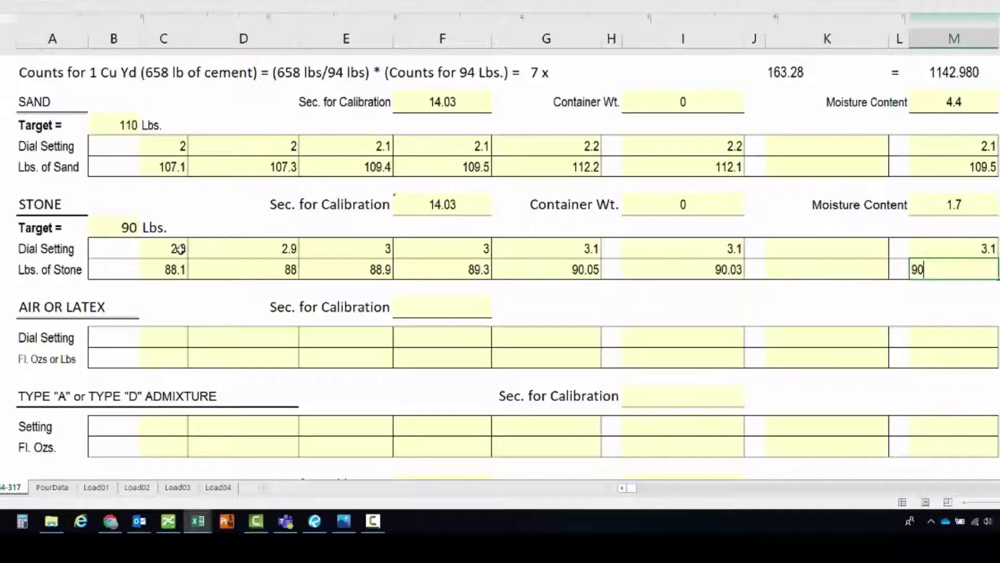
type(".04")
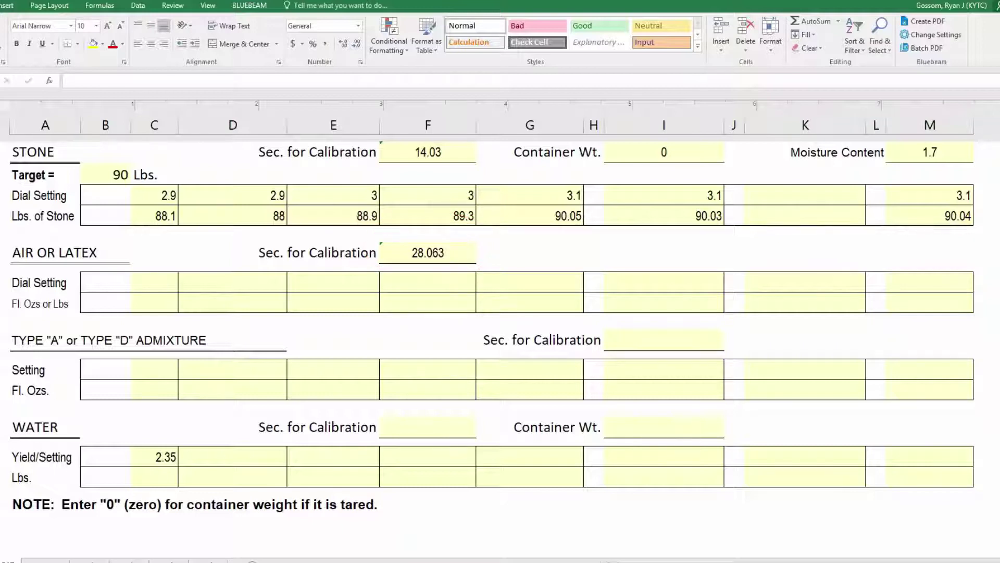
Enter the first Air or Latex run in column C with dial setting 8.1 and 31.8 fluid ounces
left_click(154, 282)
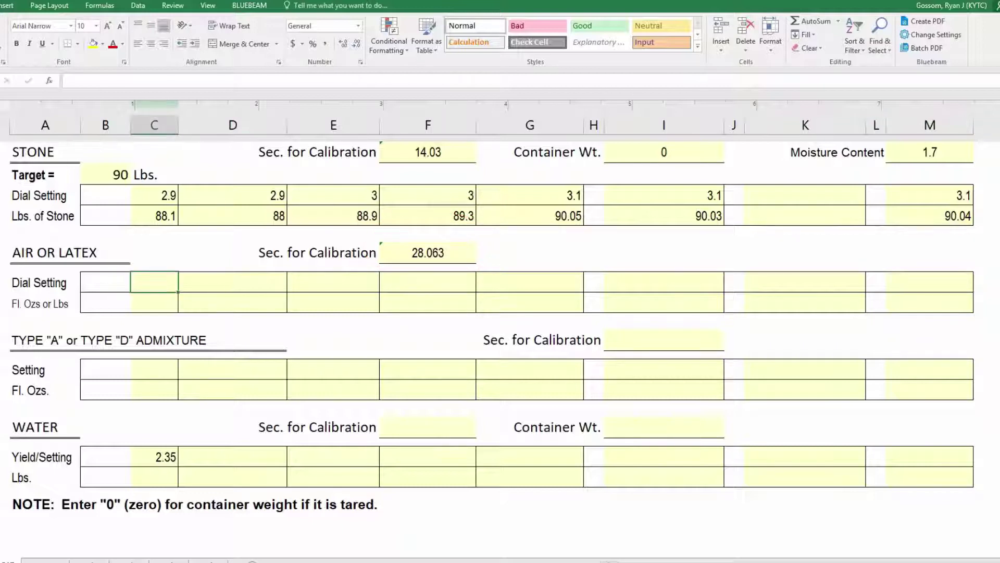
type("8.1")
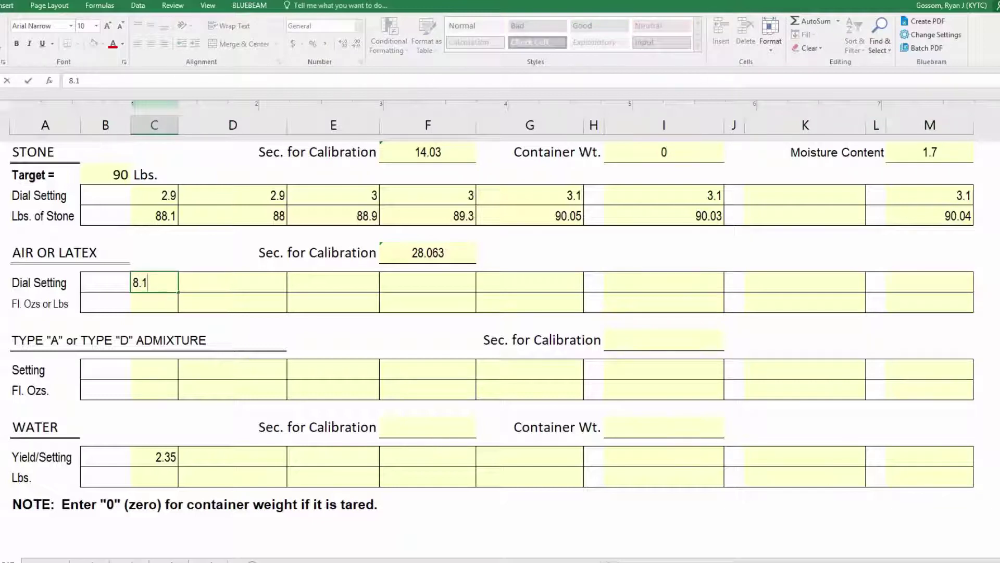
key("Tab")
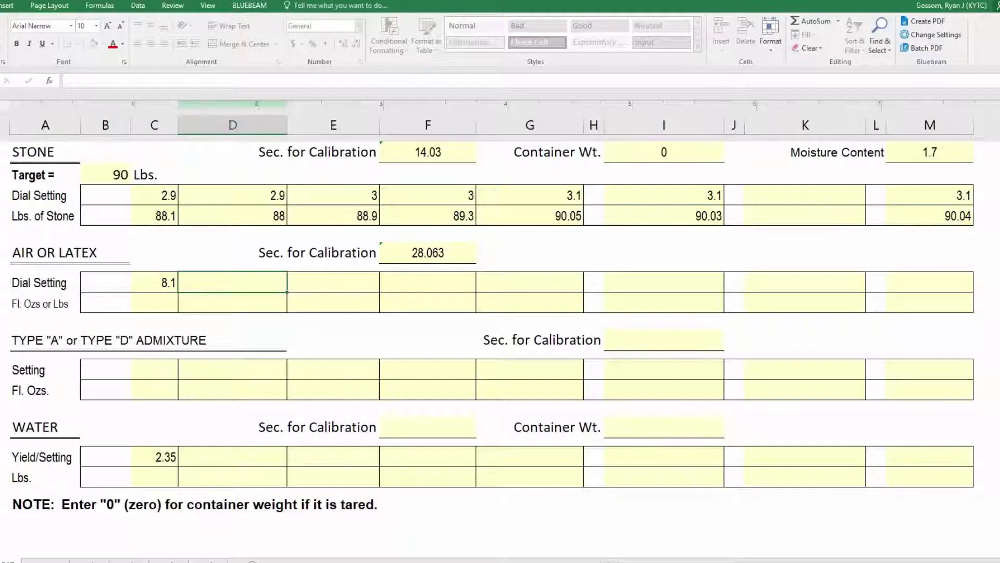
key("Return")
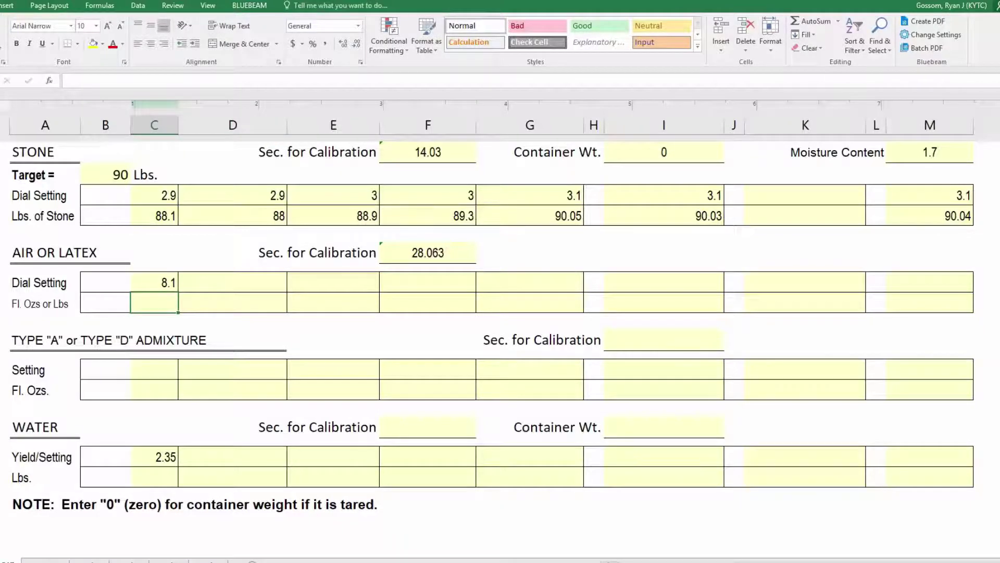
type("31.8")
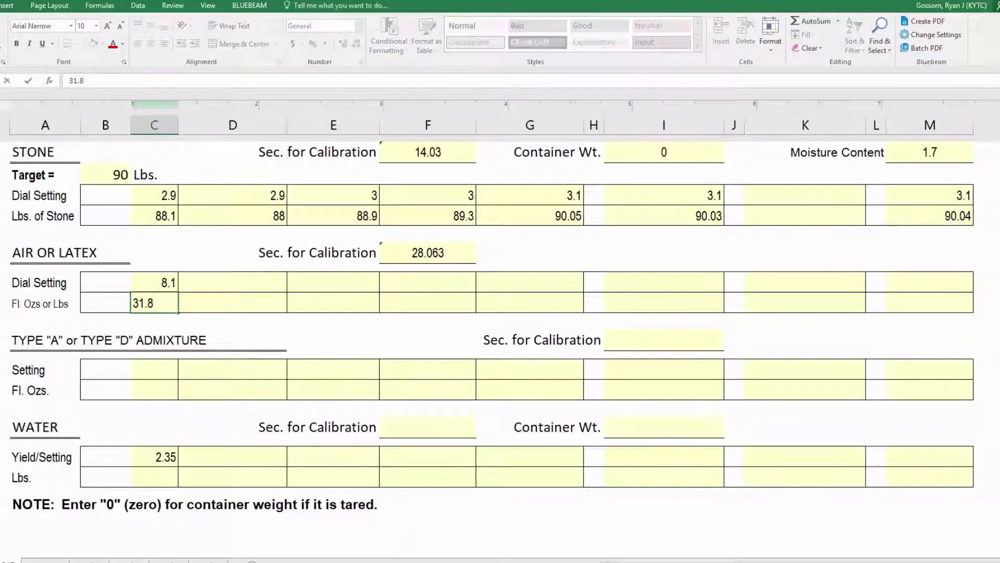
key("Tab")
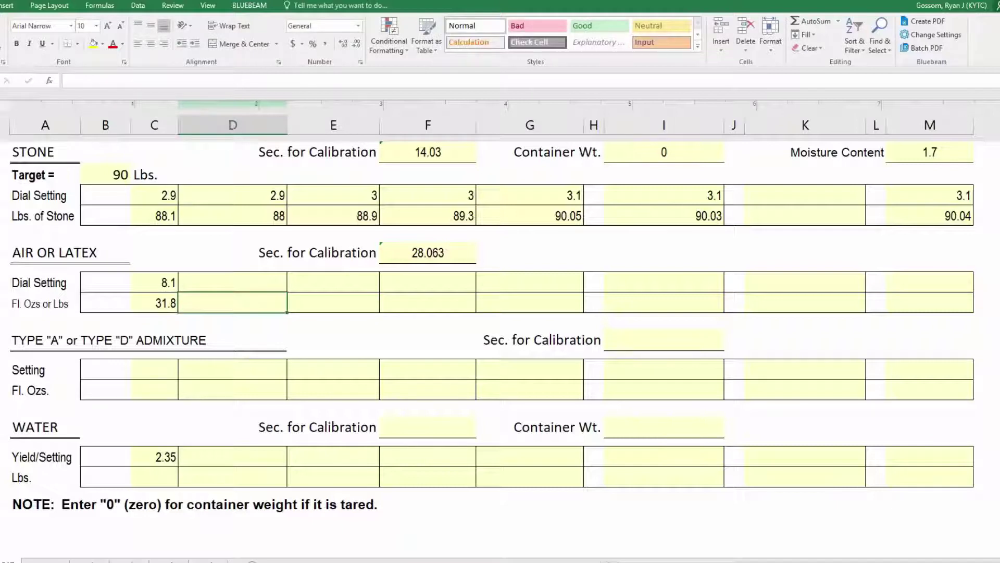
Enter the second Air or Latex run in column D with dial setting 7.7 and 30 fluid ounces
left_click(232, 281)
type("7.7")
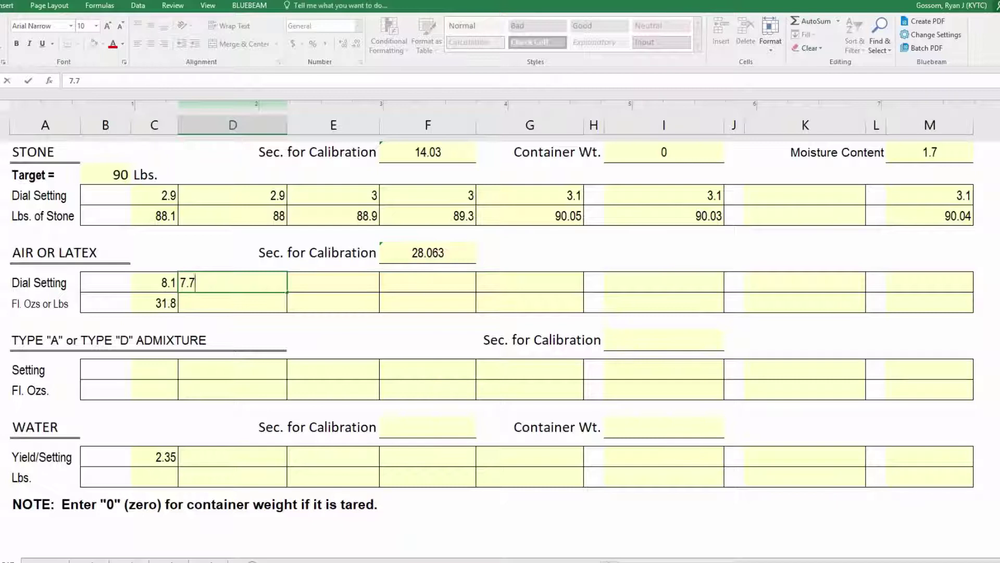
key("Return")
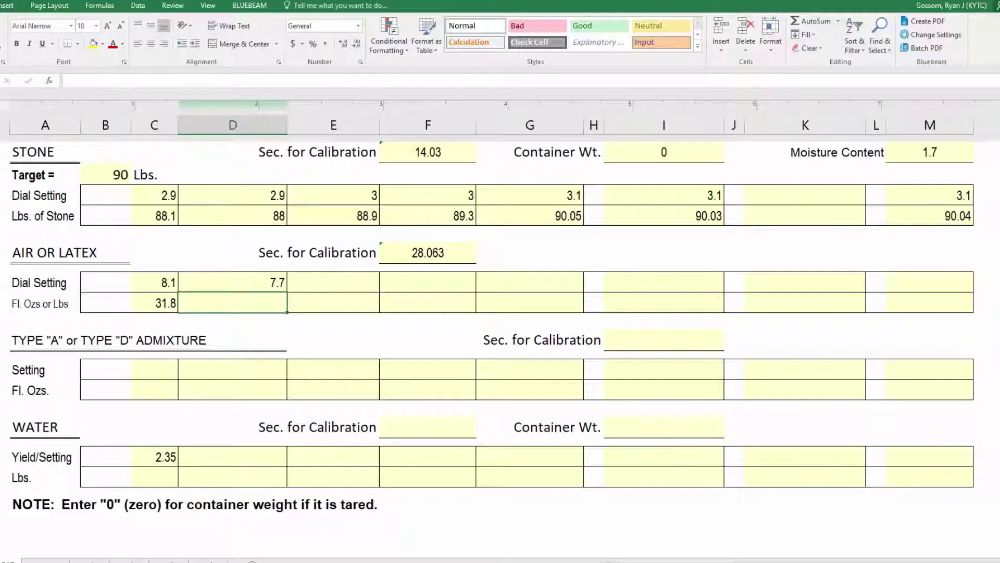
type("30")
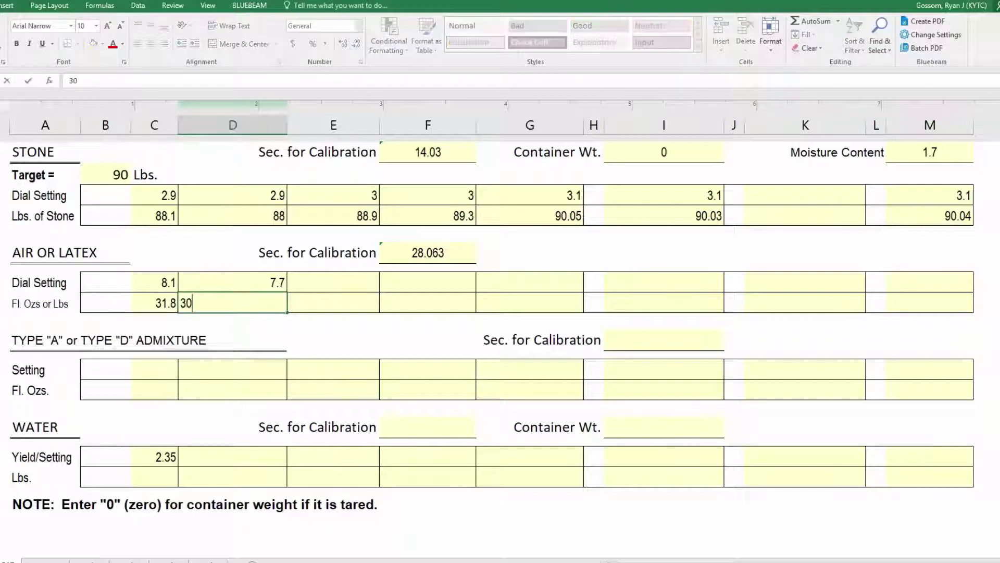
key("Tab")
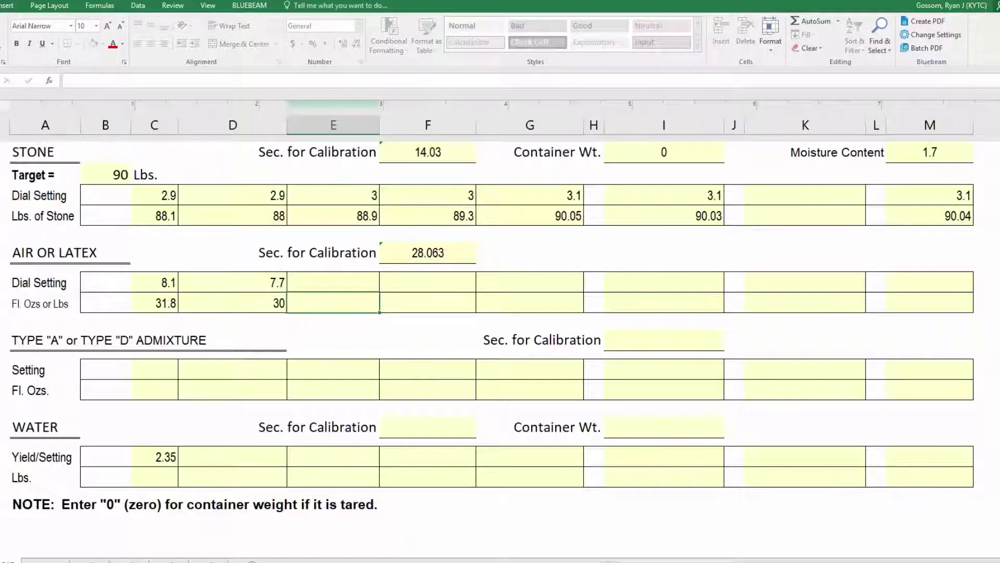
Enter the third Air or Latex run in column E with dial setting 7.7 and 29.5 fluid ounces
left_click(333, 282)
type("7.7")
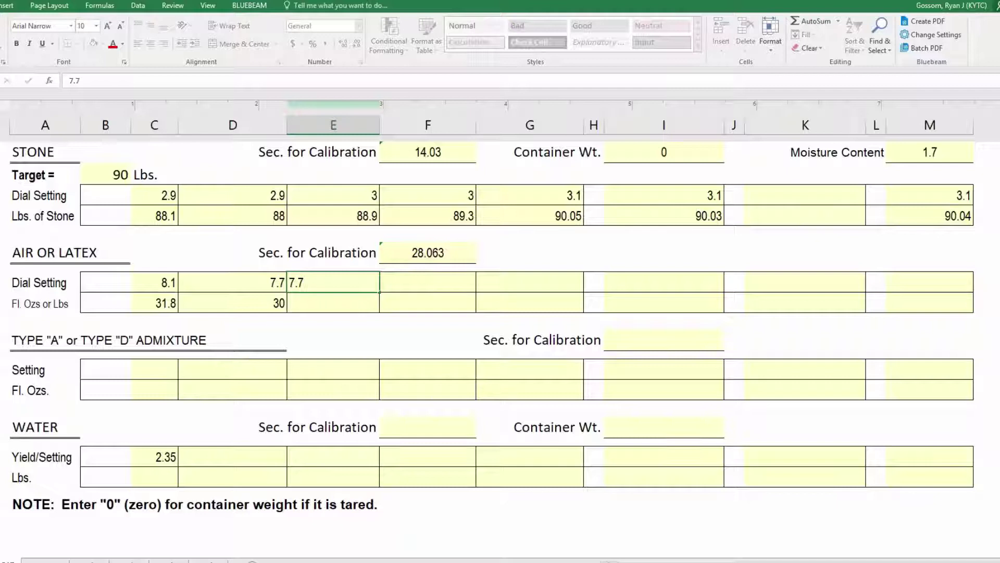
key("Return")
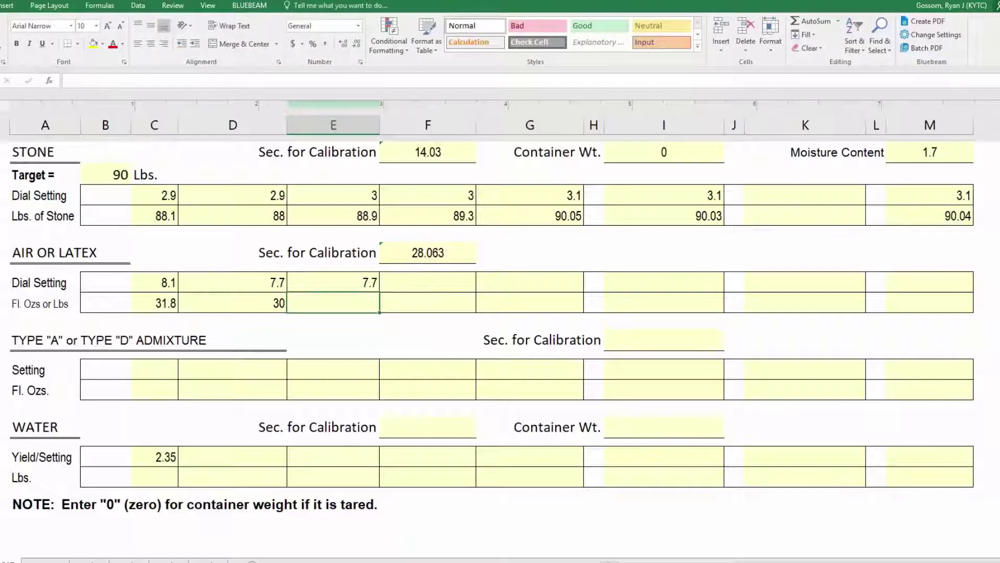
type("29.5")
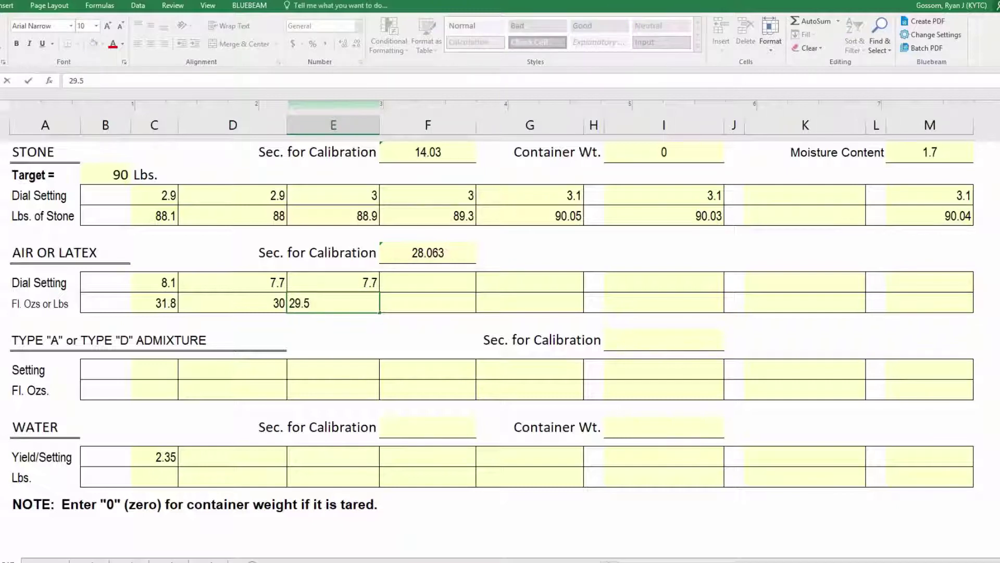
key("Tab")
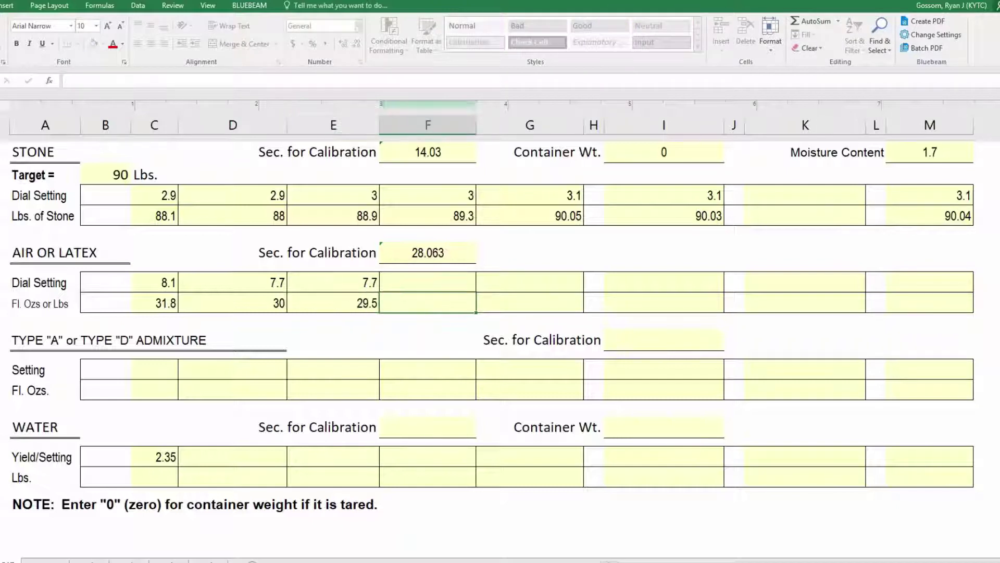
Record the final Air or Latex values in column M: dial setting 7.7 and 29.75 fluid ounces
key("Right")
key("Right")
key("Right")
key("Right")
key("Right")
key("Right")
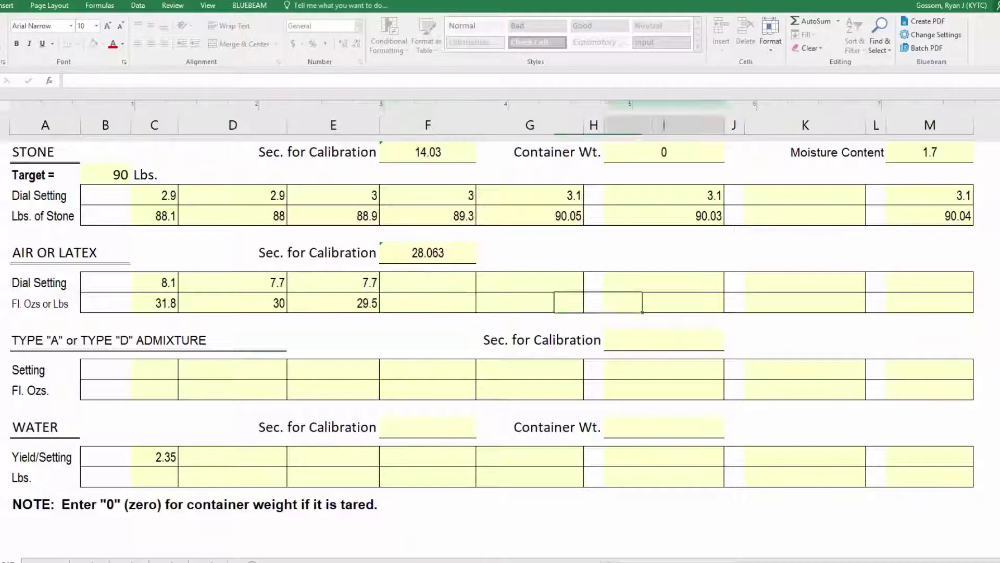
key("Up")
key("Right")
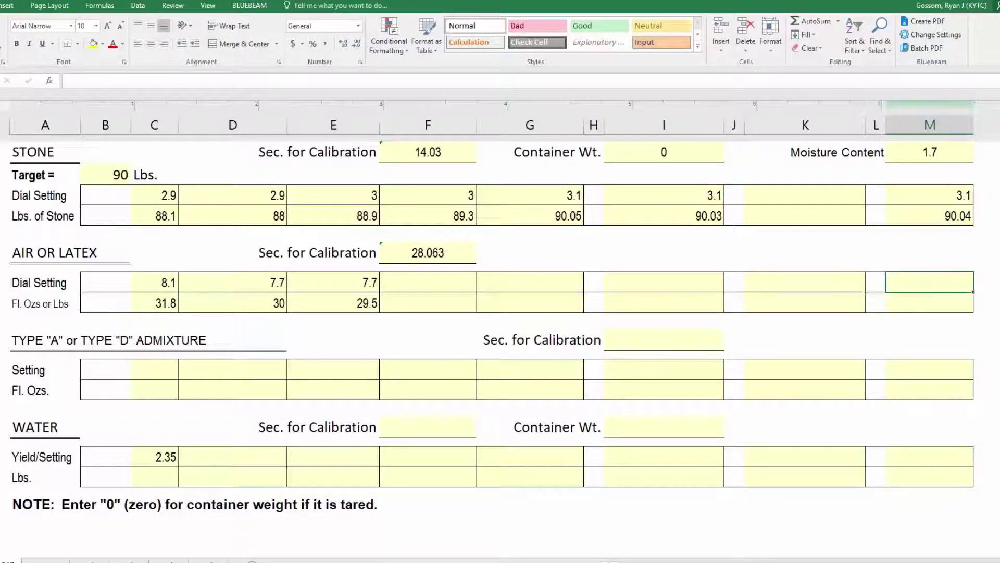
type("7.7")
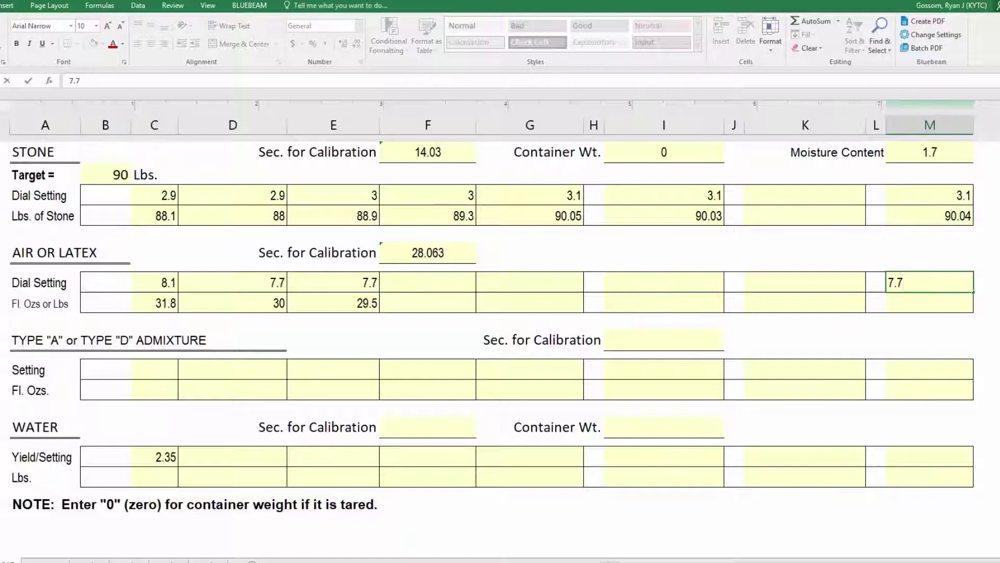
key("ctrl+Return")
left_click(930, 303)
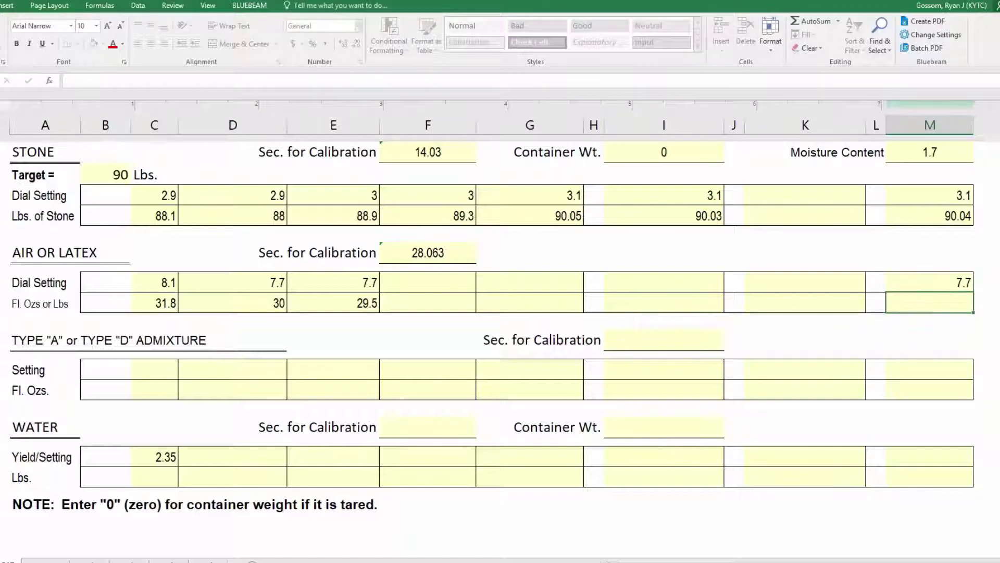
type("29.75")
key("Return")
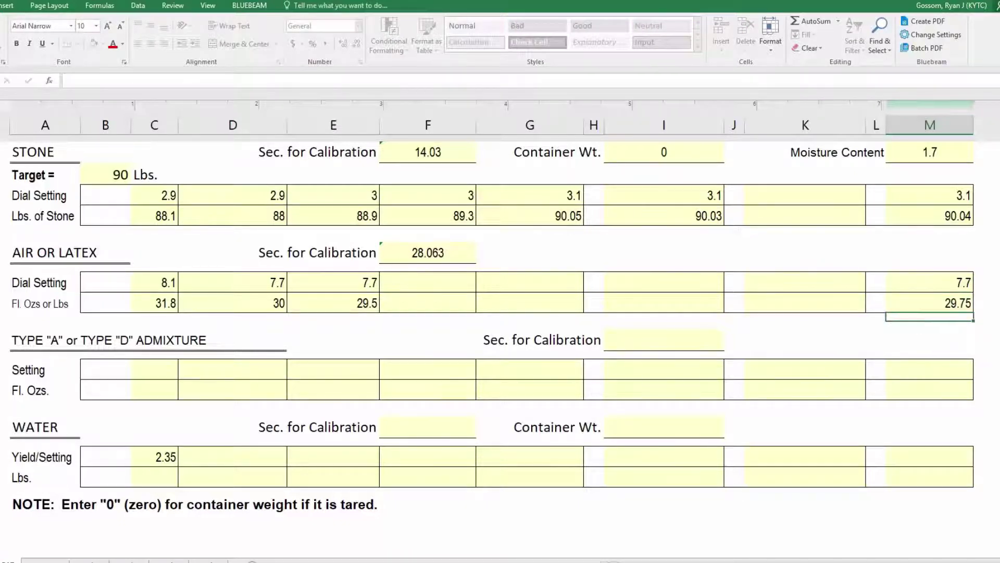